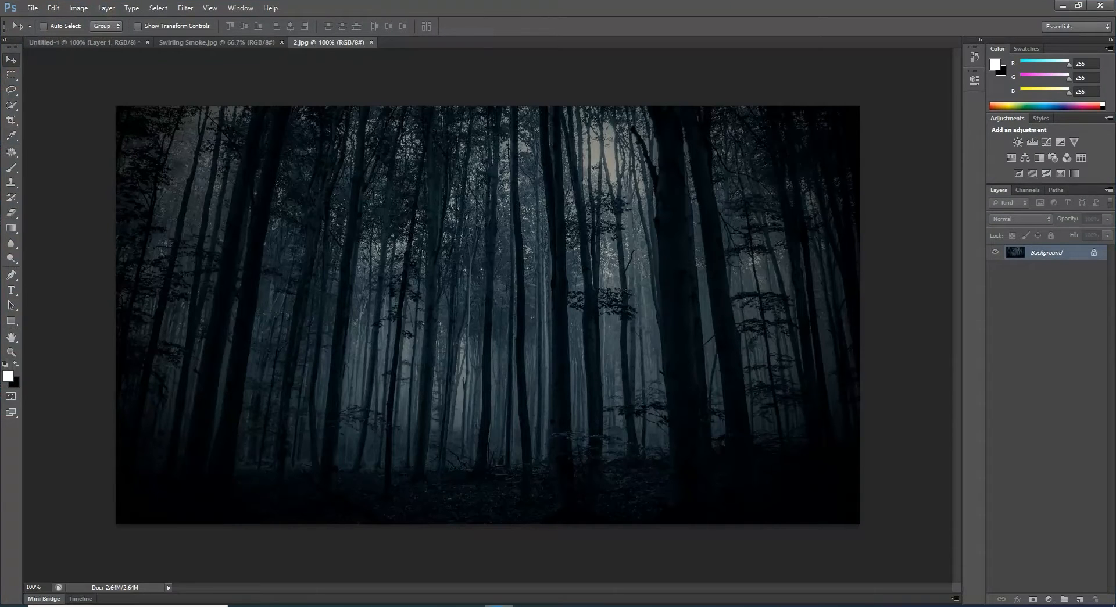
# Step: Copy the deer cutout from the Untitled-1 document into the forest image 2.jpg
pyautogui.click(106, 42)
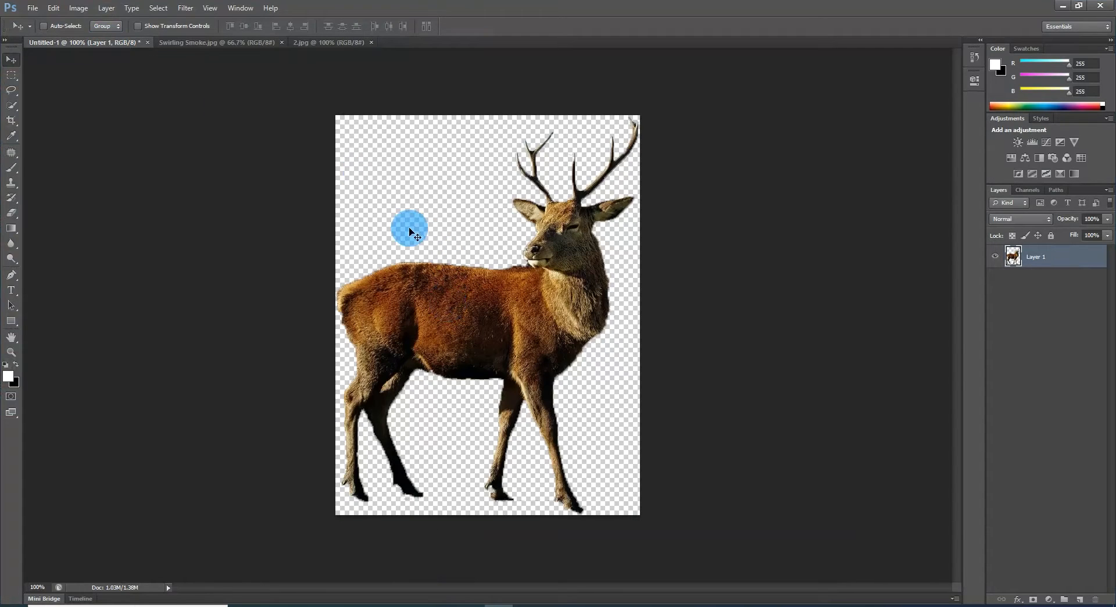
pyautogui.click(350, 45)
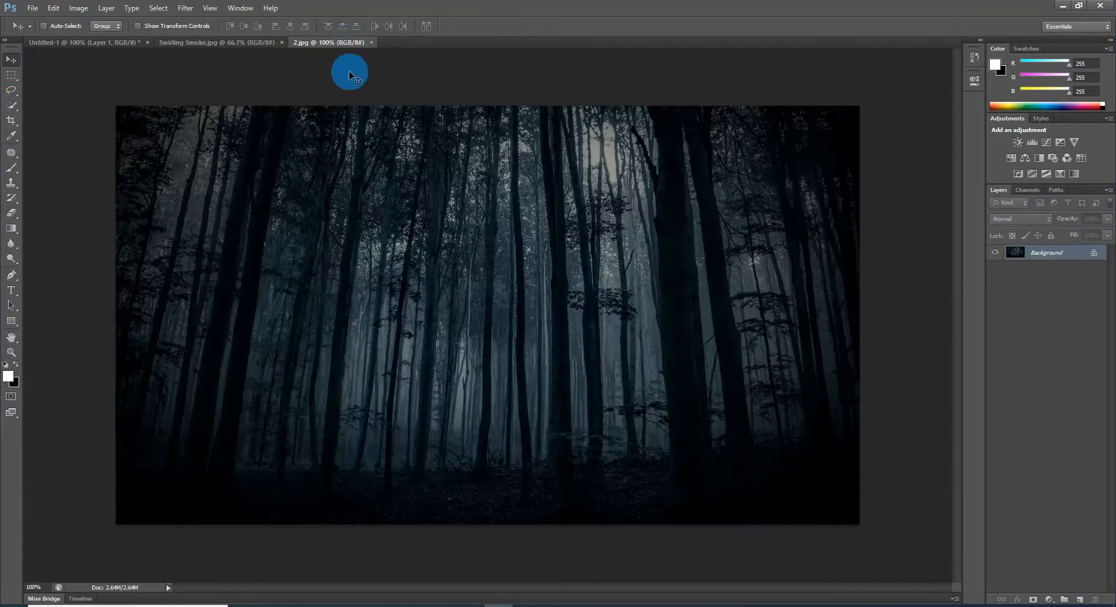
pyautogui.click(108, 41)
pyautogui.moveTo(444, 326); pyautogui.dragTo(465, 312)
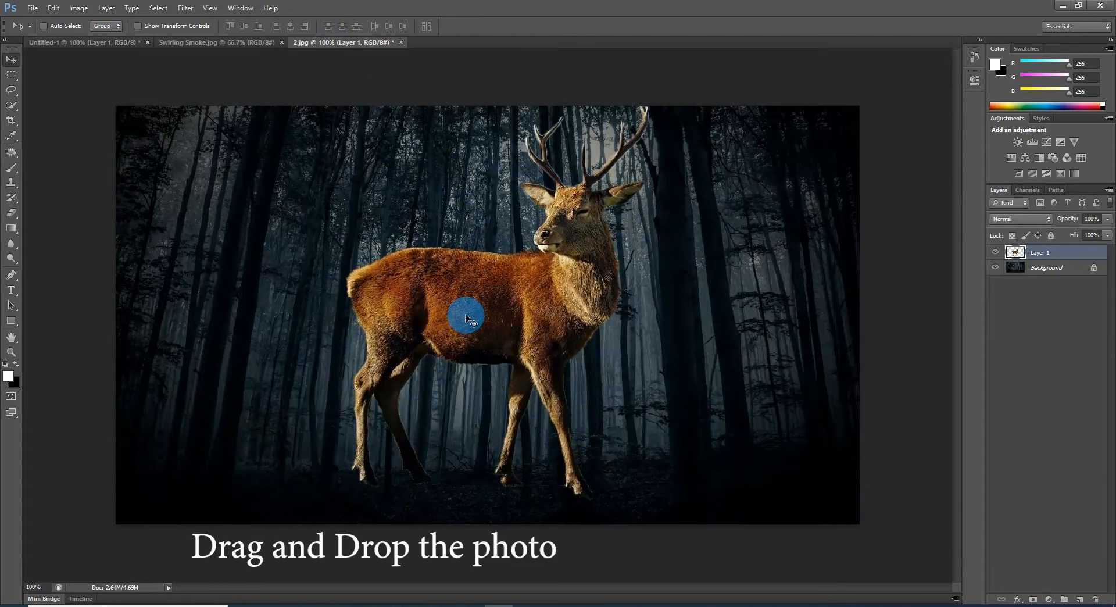
# Step: Scale the deer to about 74% and place it standing on the forest floor near the image's centre
pyautogui.hotkey('ctrl', 't')
pyautogui.moveTo(651, 502); pyautogui.dragTo(564, 387)
pyautogui.moveTo(493, 269); pyautogui.dragTo(531, 381)
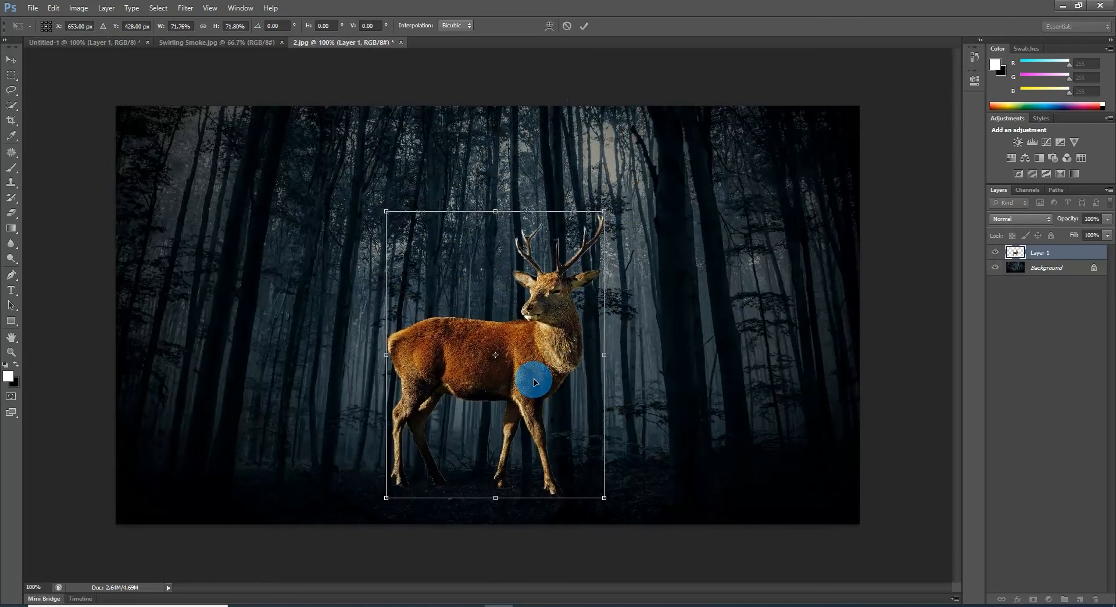
pyautogui.moveTo(599, 209); pyautogui.dragTo(613, 201)
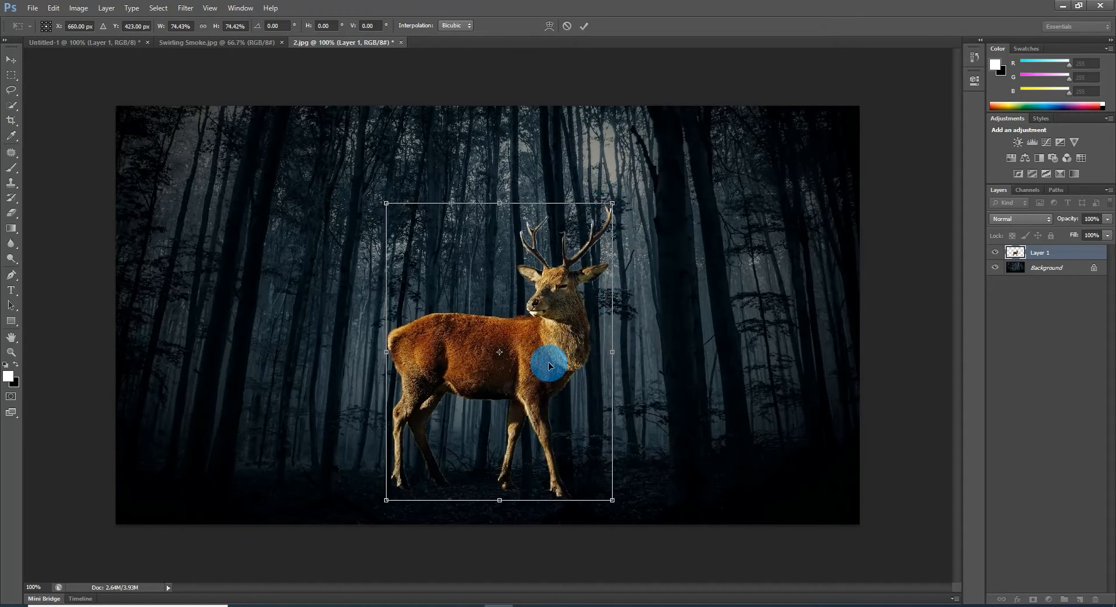
pyautogui.press('Return')
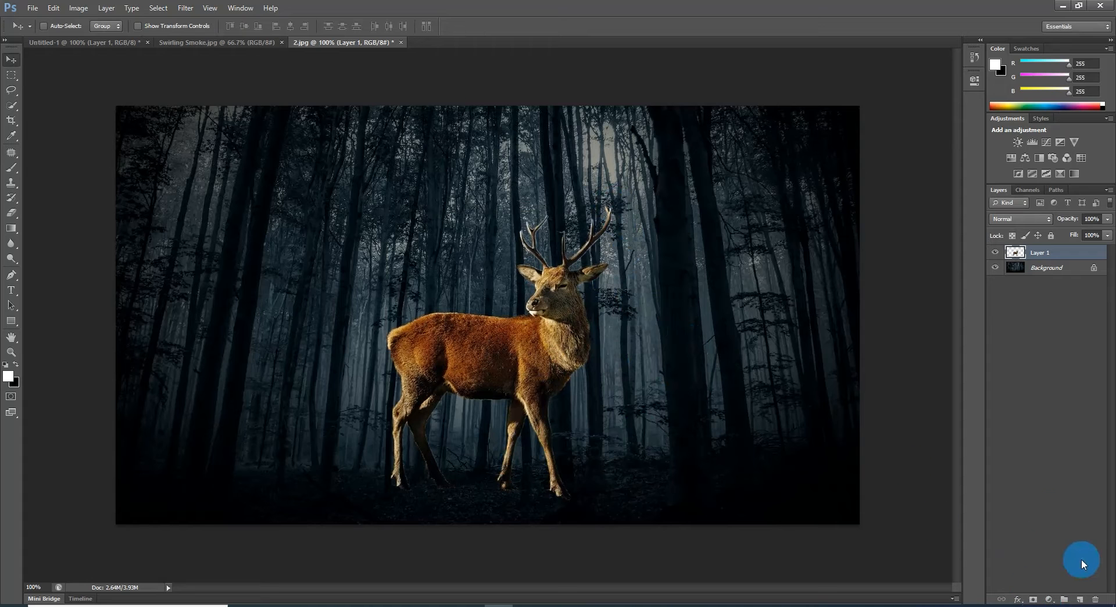
# Step: Add an Invert adjustment layer clipped to the deer layer
pyautogui.click(1050, 599)
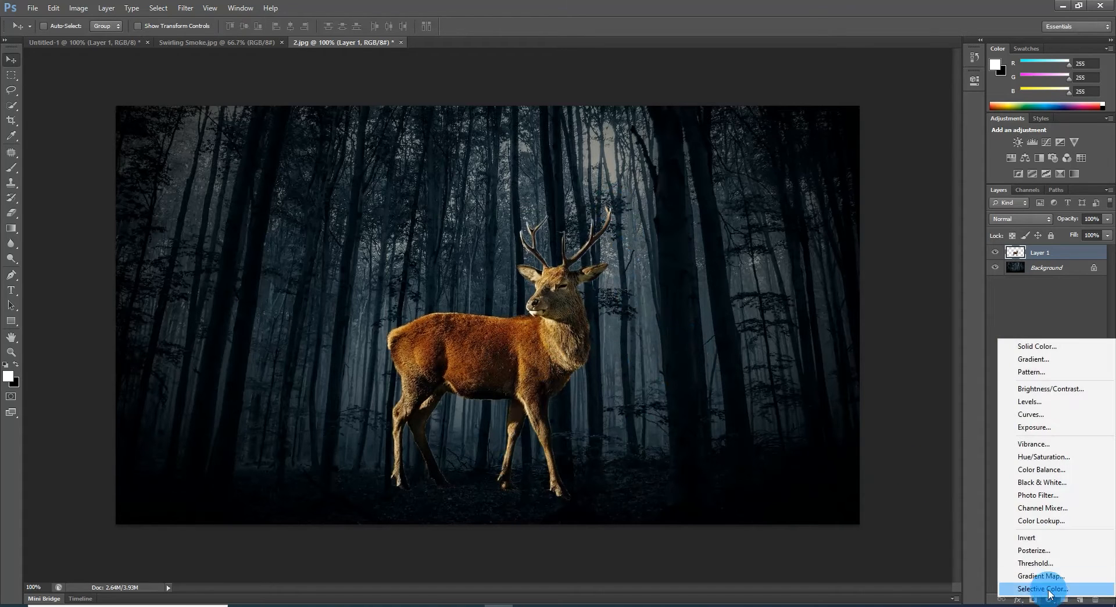
pyautogui.click(1029, 541)
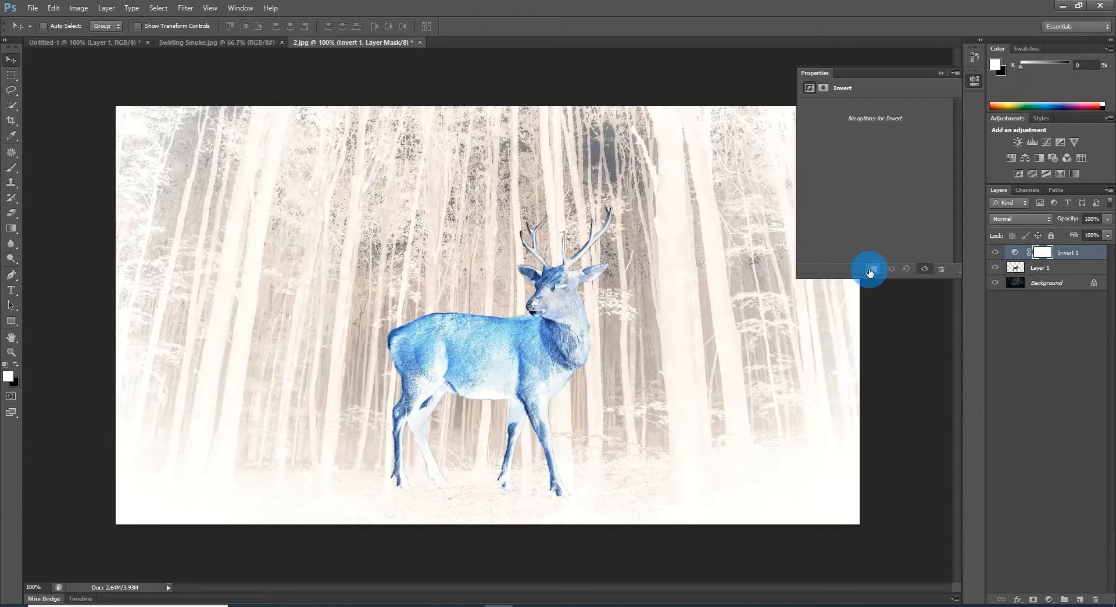
pyautogui.click(871, 271)
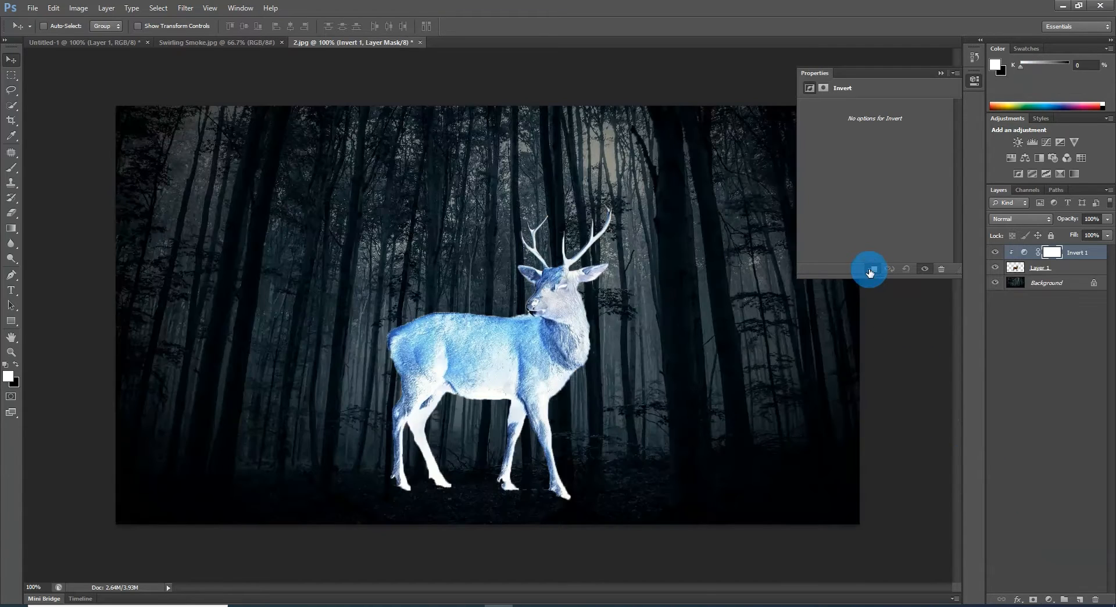
pyautogui.click(941, 74)
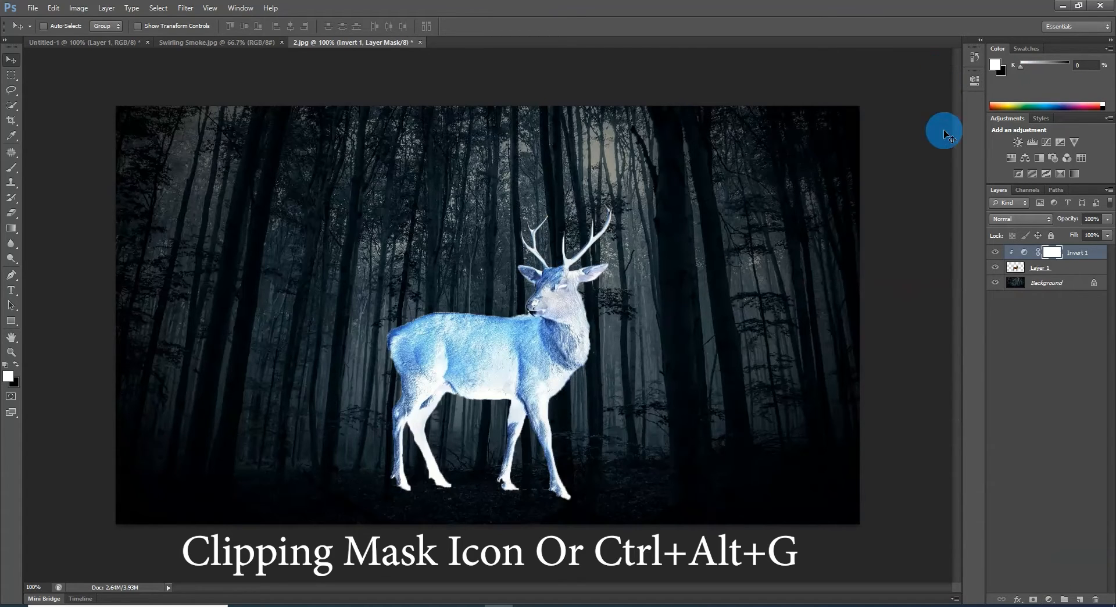
# Step: Add a Black & White adjustment layer with the Default preset, clipped to the deer layer
pyautogui.click(1049, 599)
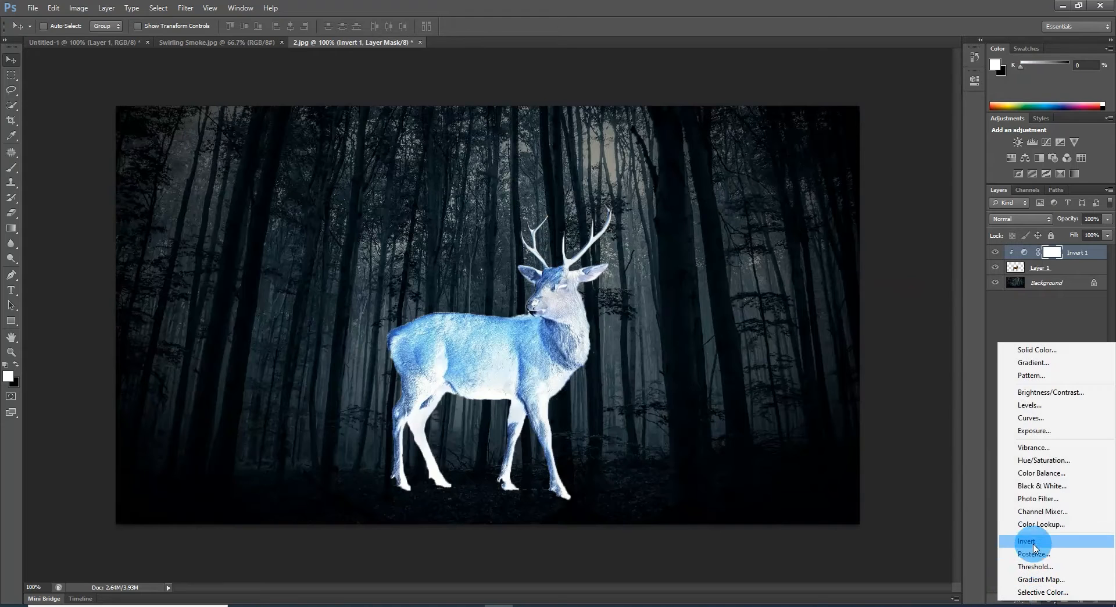
pyautogui.click(1025, 486)
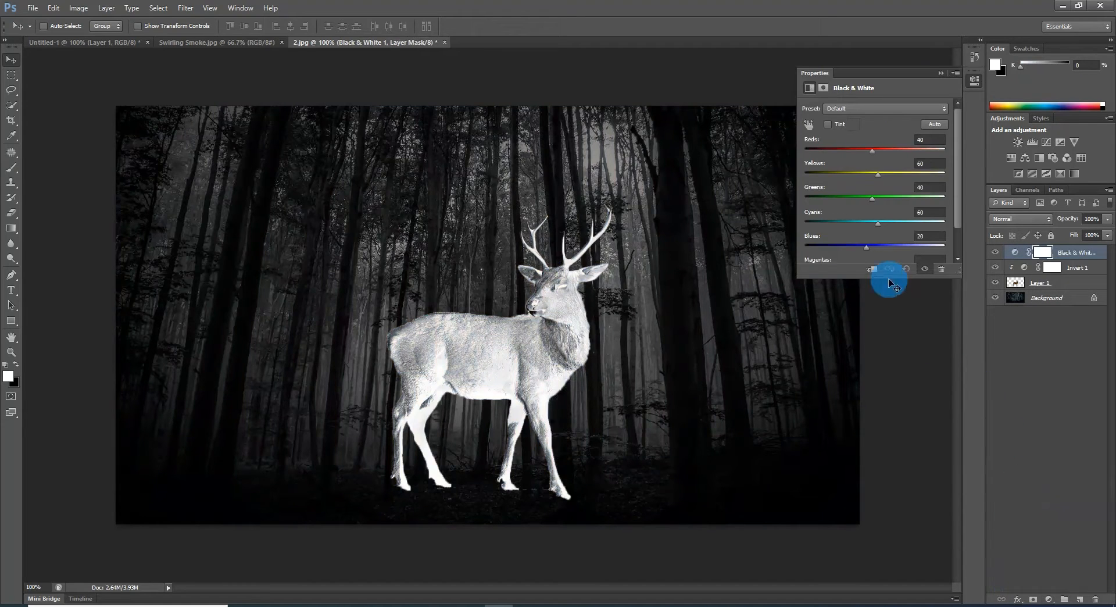
pyautogui.click(875, 270)
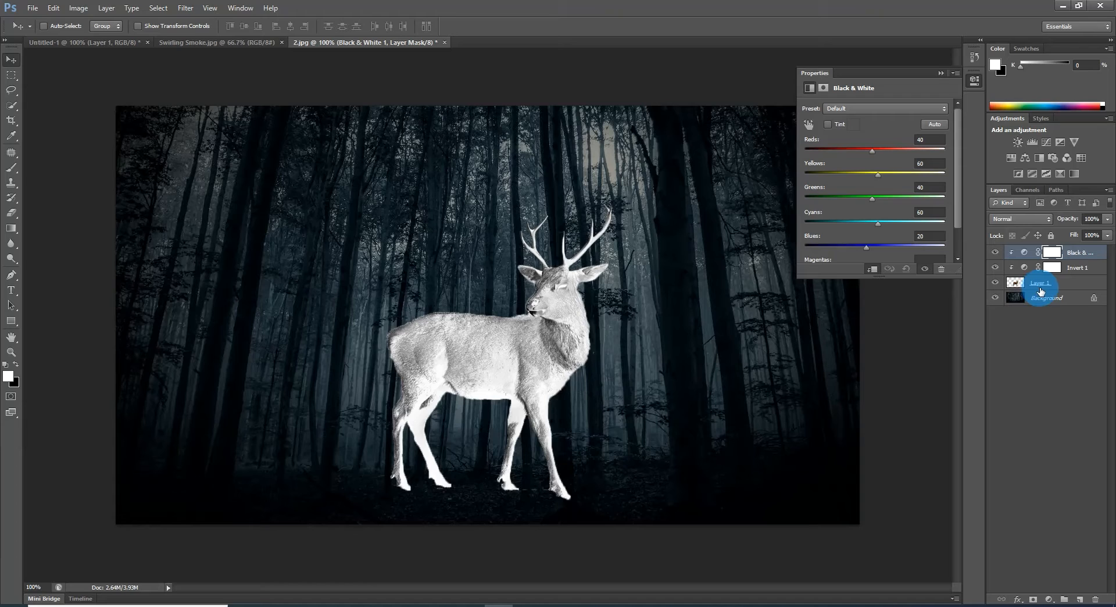
# Step: Convert the deer layer and its two clipped adjustment layers into one smart object
pyautogui.keyDown('shift'); pyautogui.click(1073, 282); pyautogui.keyUp('shift')
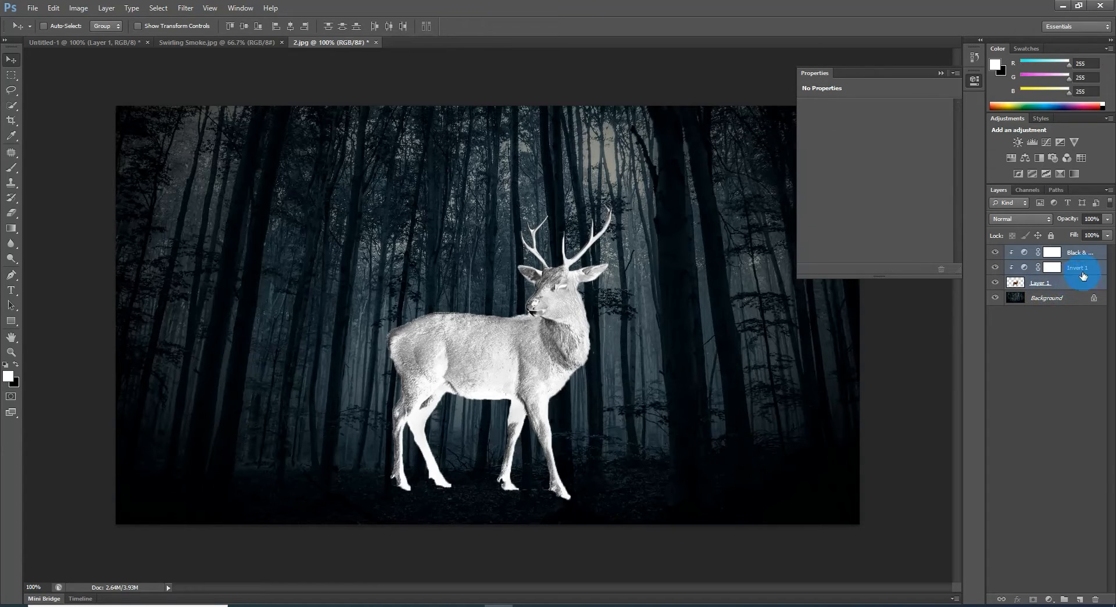
pyautogui.click(1110, 191)
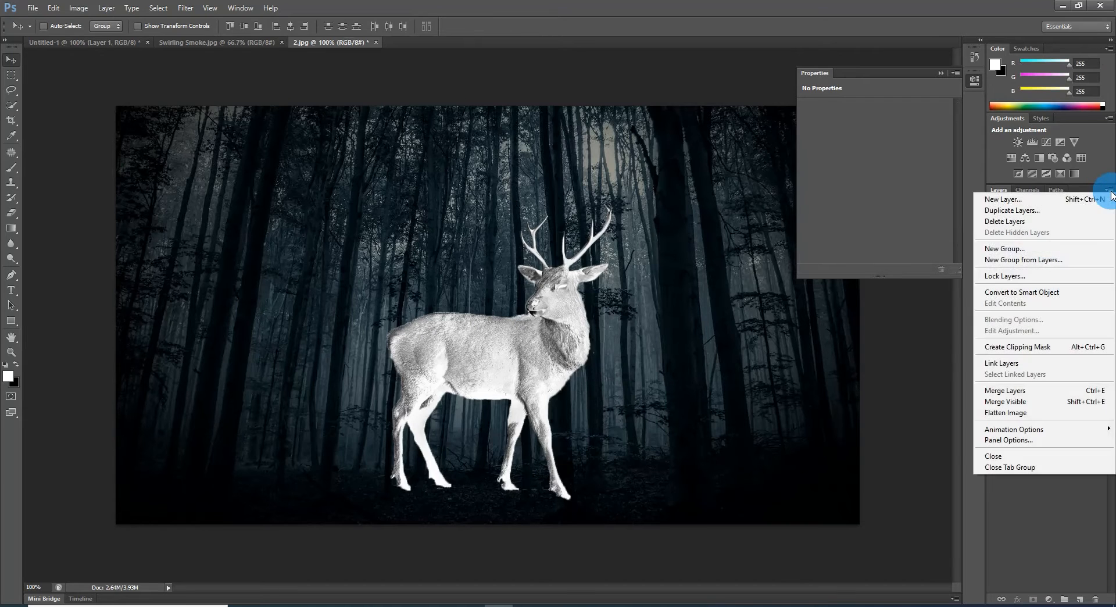
pyautogui.click(1034, 292)
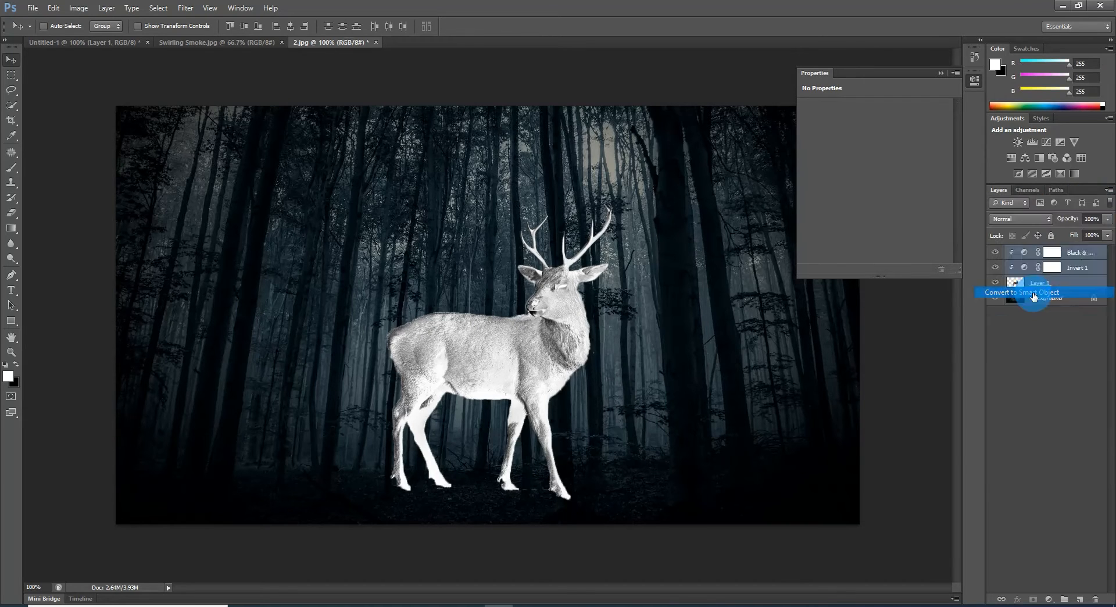
# Step: Duplicate the deer smart object, rename the copy Outer Glow and hide it
pyautogui.click(1047, 254)
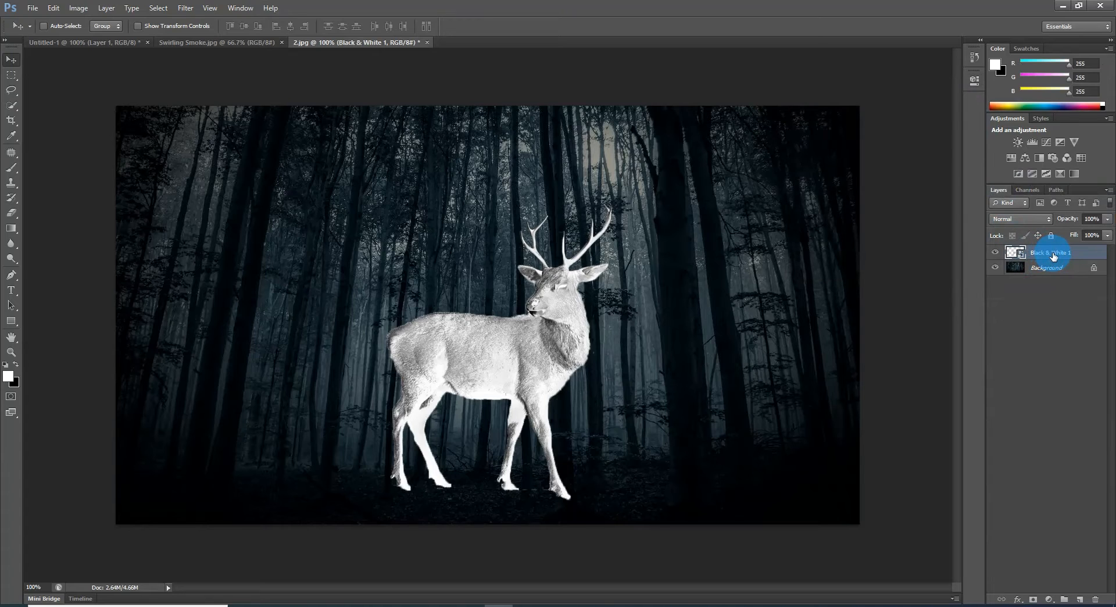
pyautogui.hotkey('ctrl', 'j')
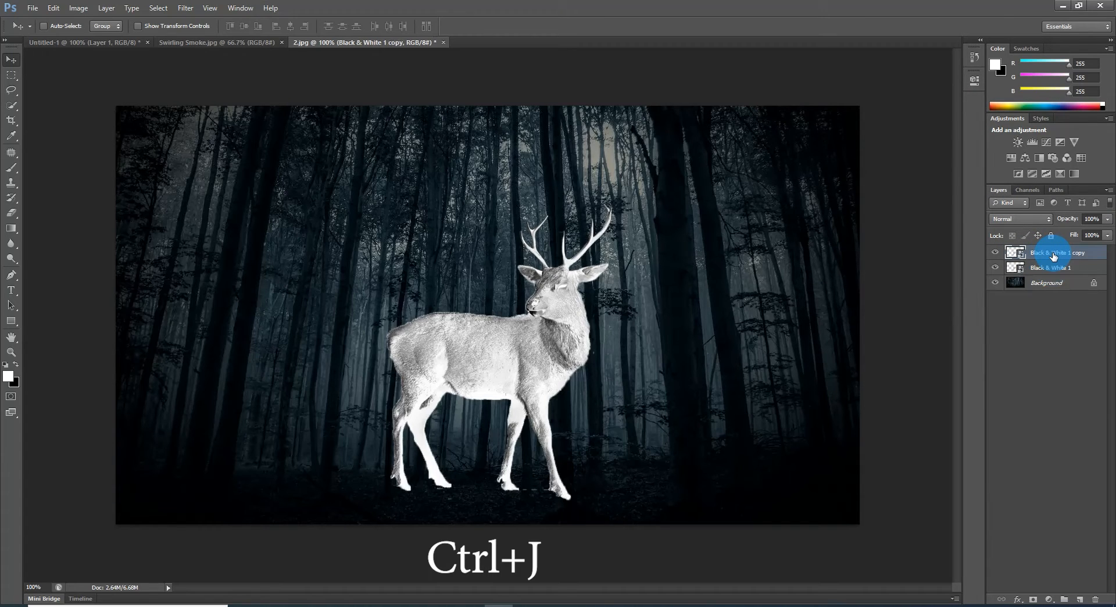
pyautogui.doubleClick(1053, 253)
pyautogui.write('Outer Glow')
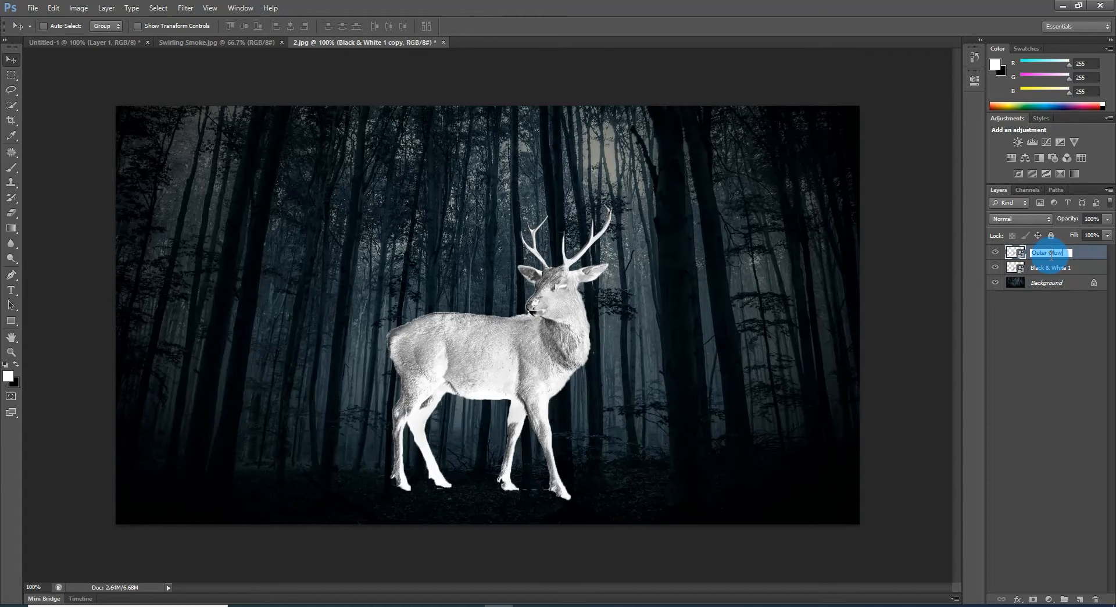
pyautogui.click(996, 253)
# Step: Apply the Glowing Edges filter to the Black & White 1 layer with edge width 3, edge brightness 10 and smoothness 15
pyautogui.click(1061, 271)
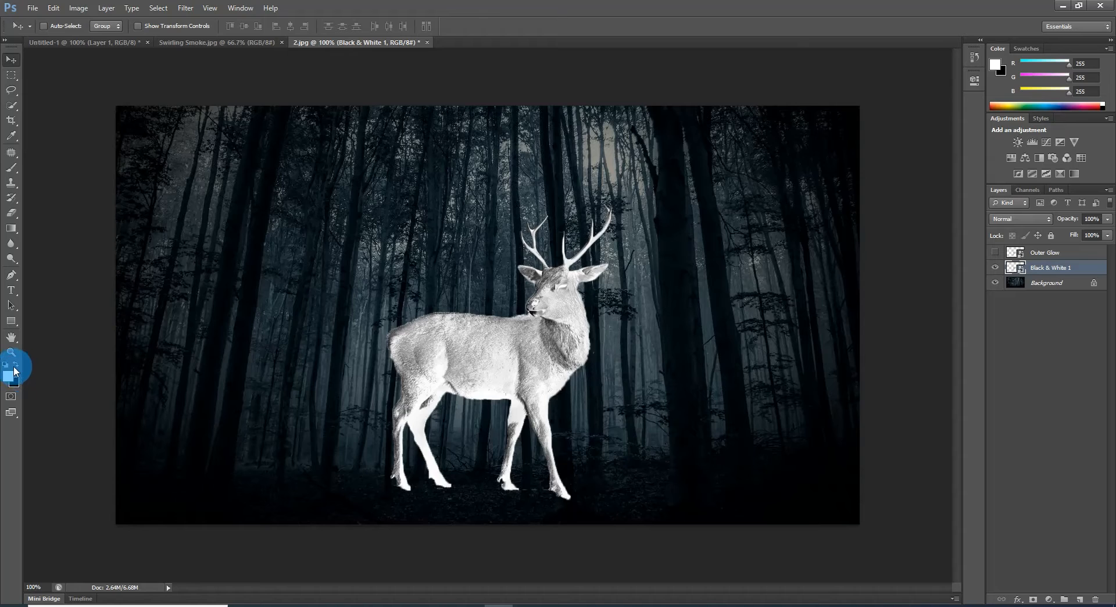
pyautogui.press('d')
pyautogui.click(185, 7)
pyautogui.click(195, 53)
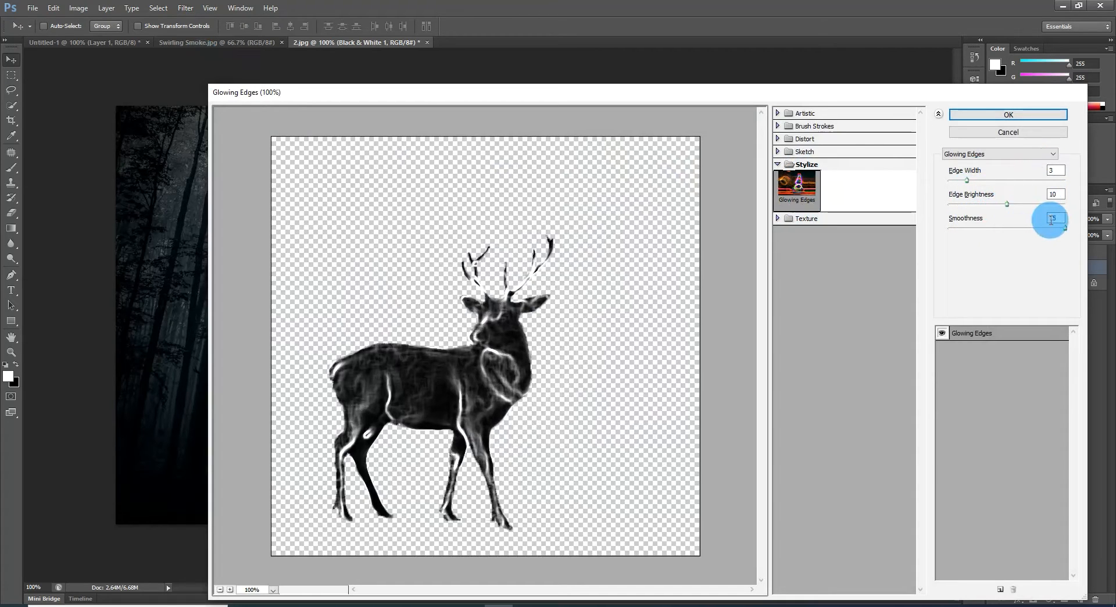
pyautogui.click(1008, 114)
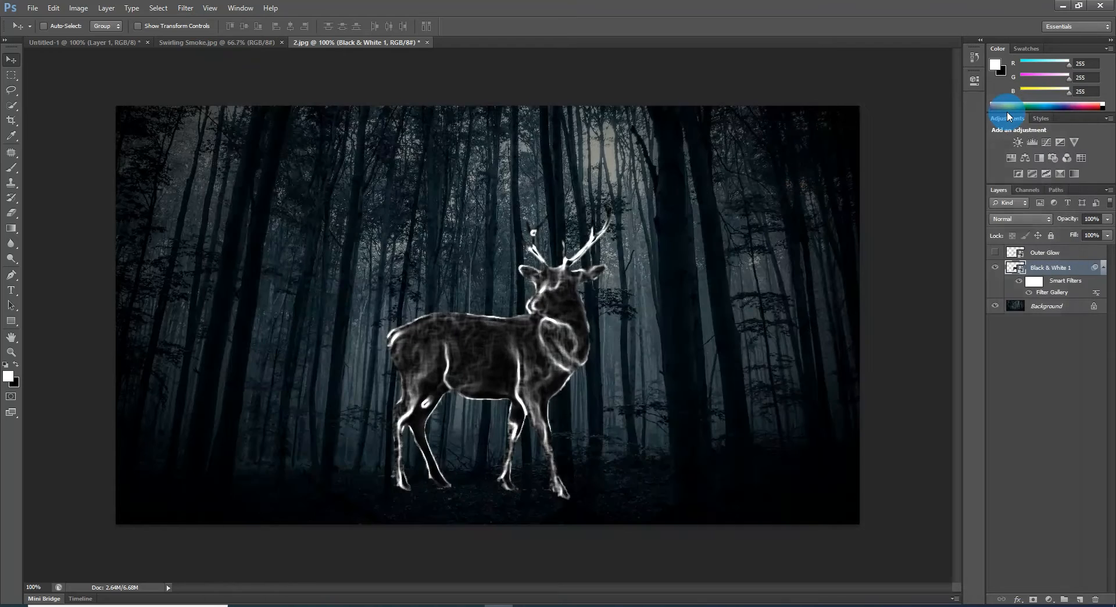
# Step: Set the blend mode of the Black & White 1 layer to Color Dodge
pyautogui.click(1066, 269)
pyautogui.click(1041, 218)
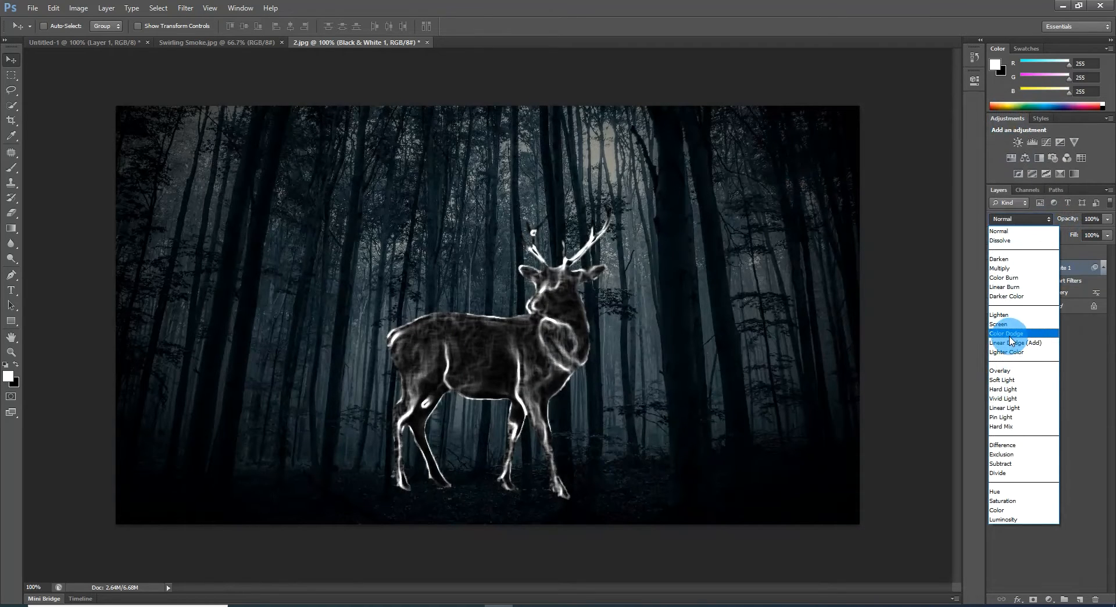
pyautogui.click(1010, 335)
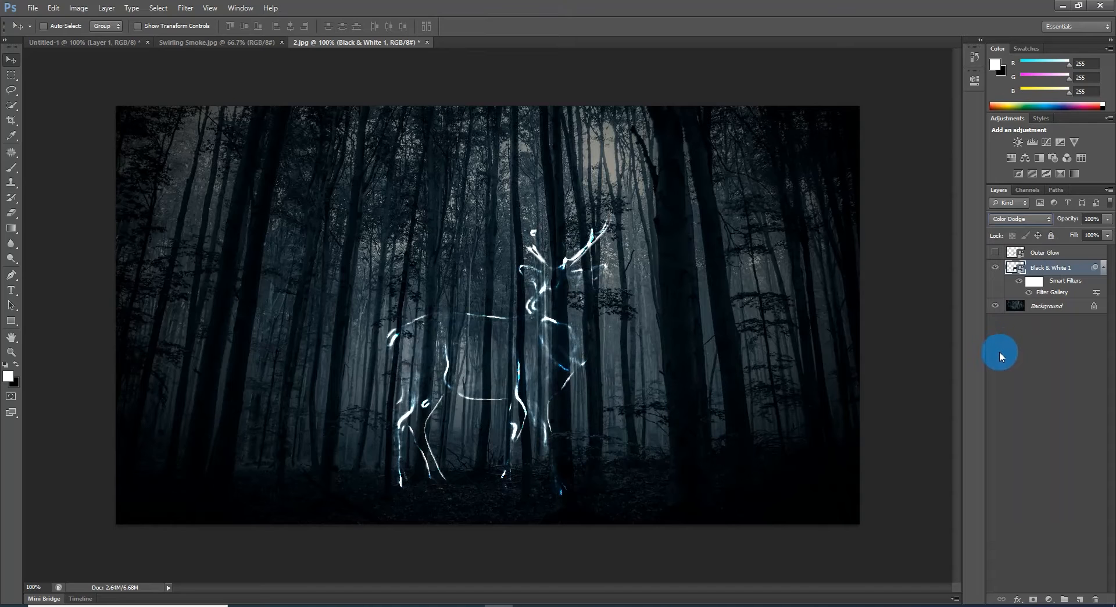
# Step: Add an Outer Glow style to the Black & White 1 layer with blend mode Vivid Light and 50% opacity
pyautogui.doubleClick(1085, 268)
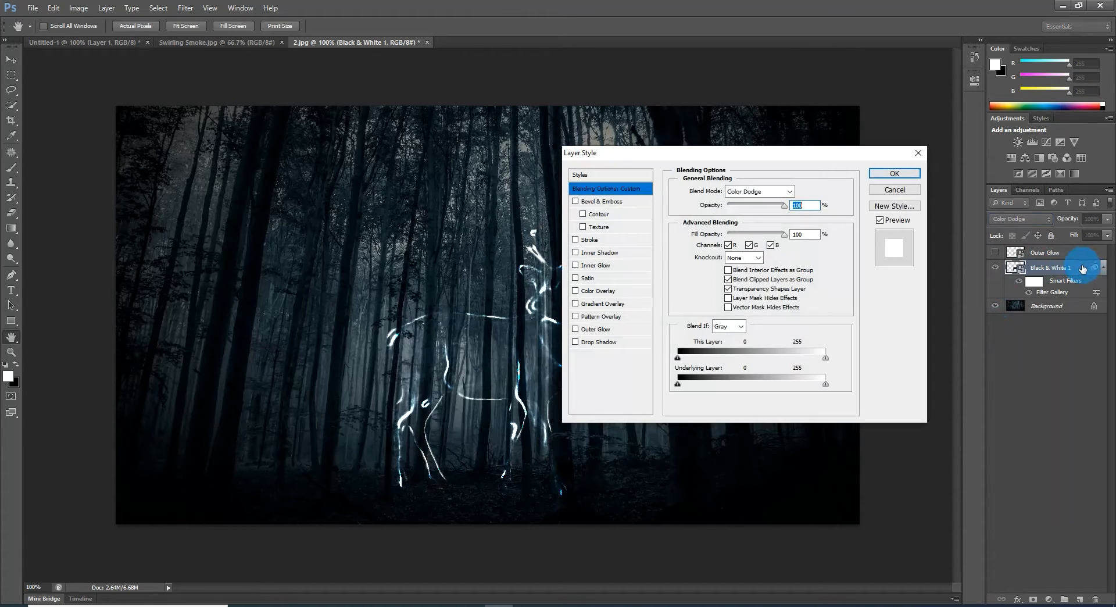
pyautogui.click(604, 331)
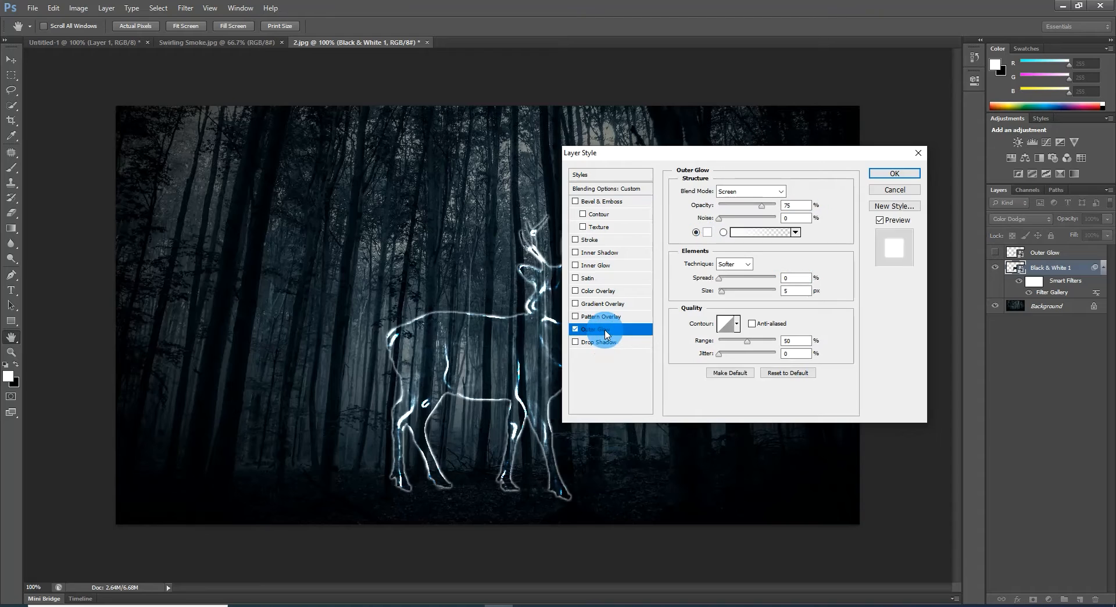
pyautogui.click(781, 195)
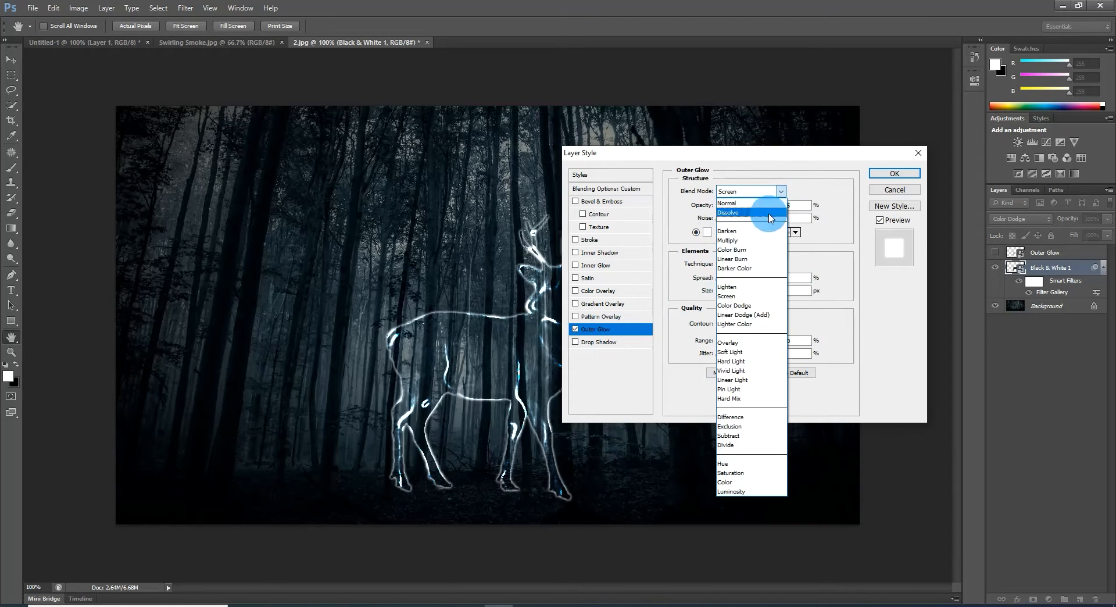
pyautogui.click(741, 359)
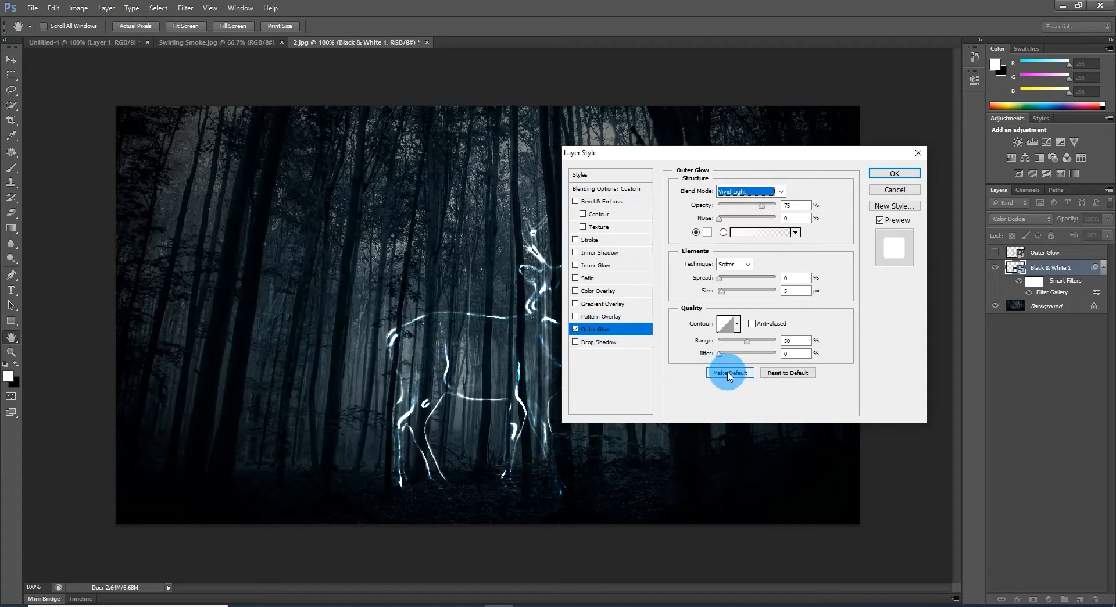
pyautogui.moveTo(797, 207); pyautogui.dragTo(778, 208)
pyautogui.write('50')
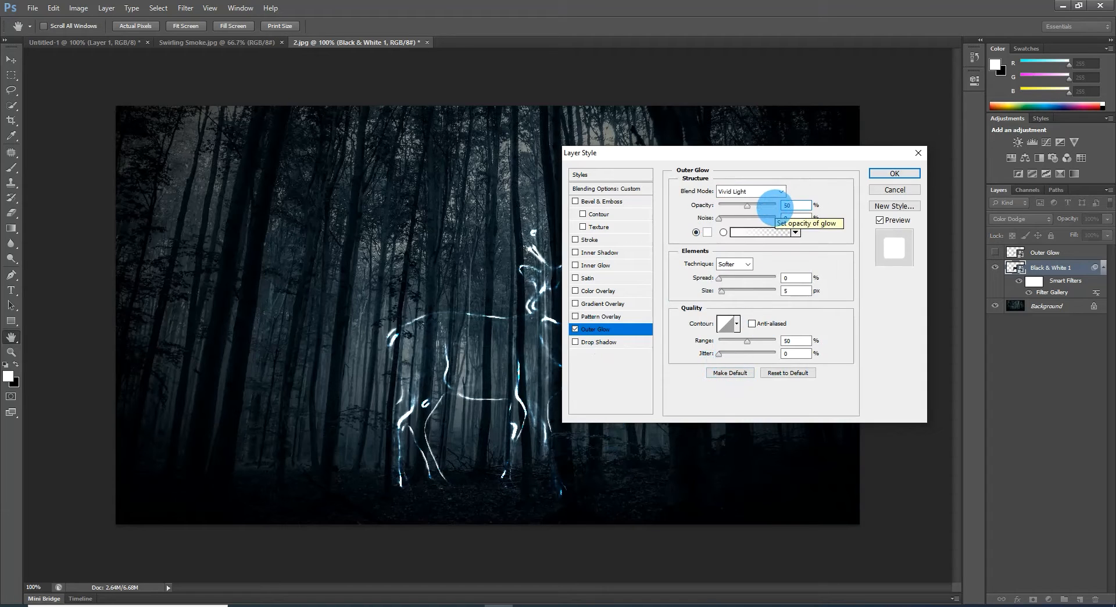
# Step: Use glow colour fcfcfc, 0% spread, a size of 40 px and a 50% range for the outer glow
pyautogui.click(707, 232)
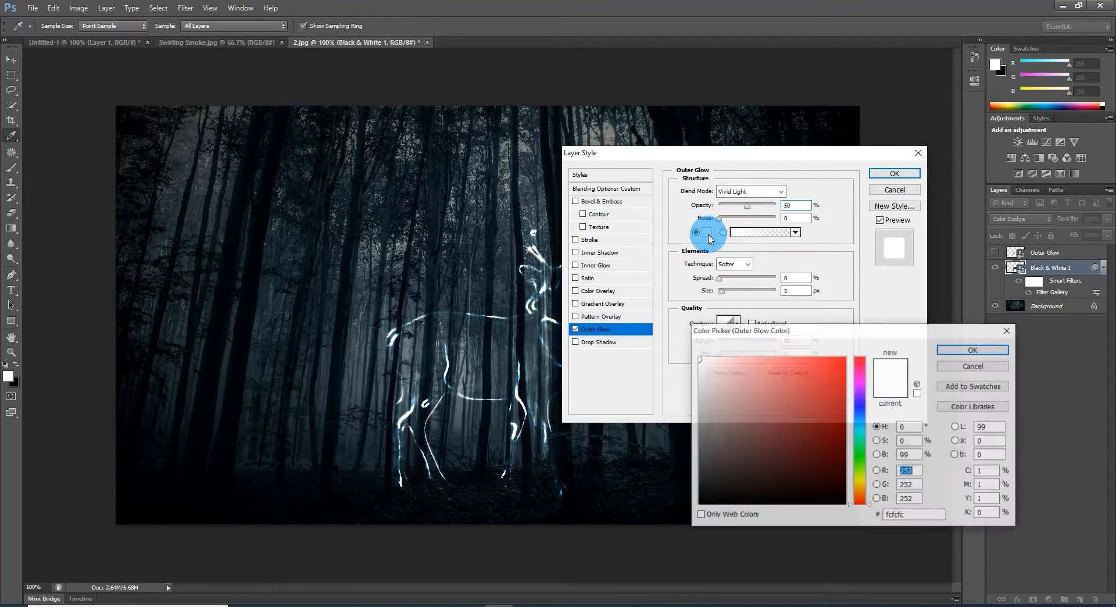
pyautogui.click(992, 349)
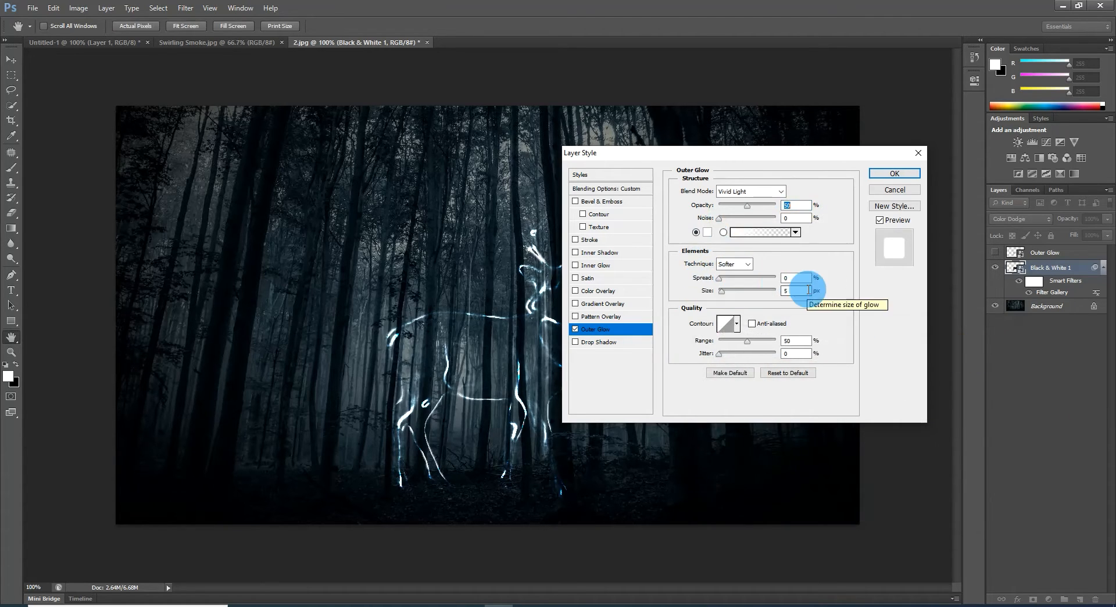
pyautogui.click(776, 281)
pyautogui.press('Tab')
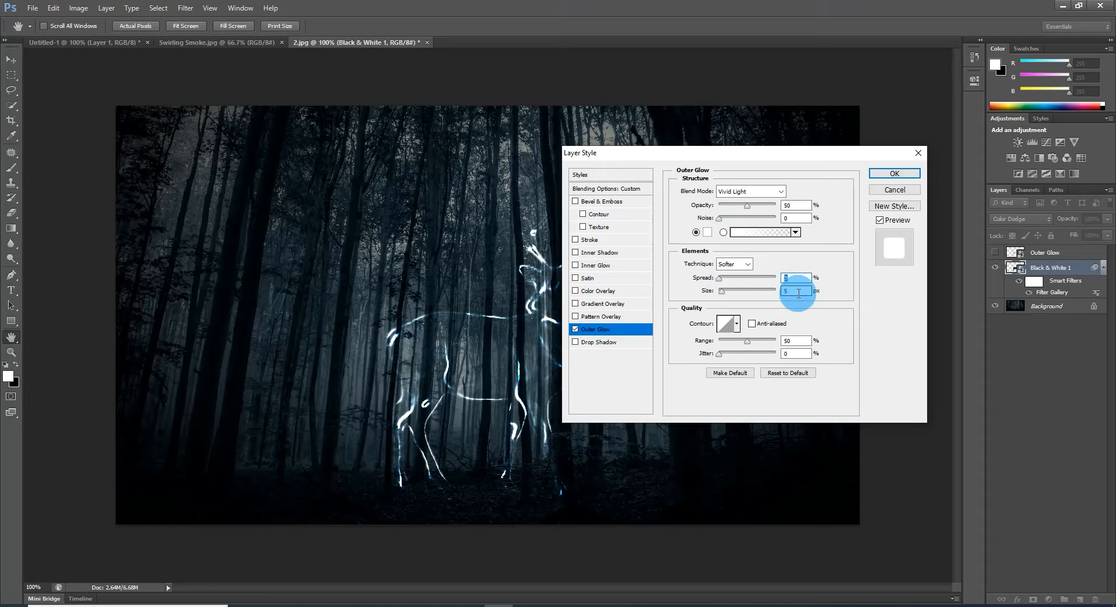
pyautogui.write('40')
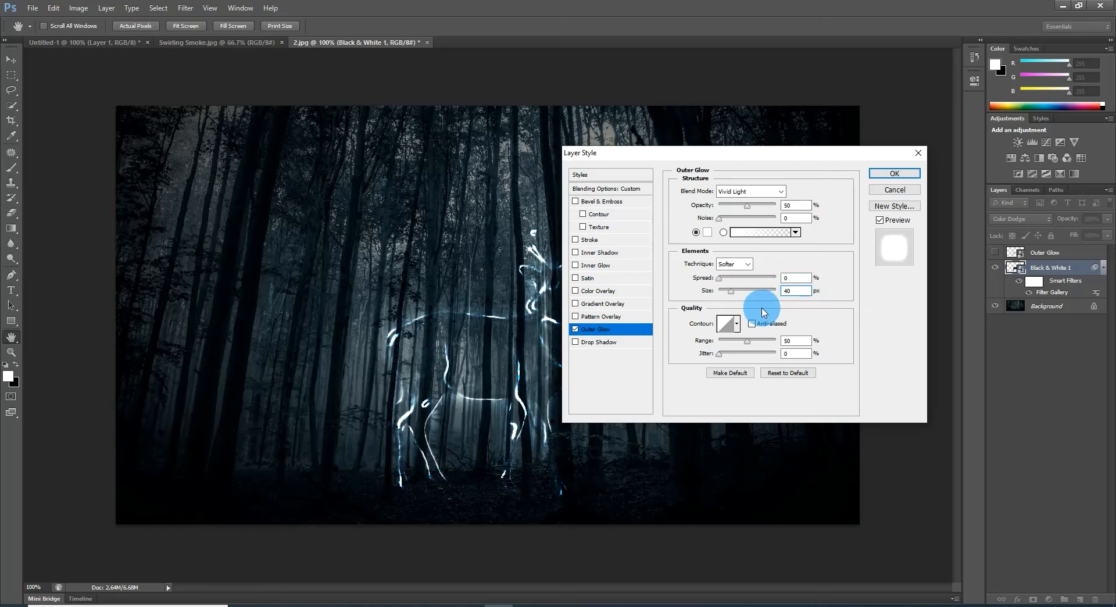
pyautogui.click(791, 341)
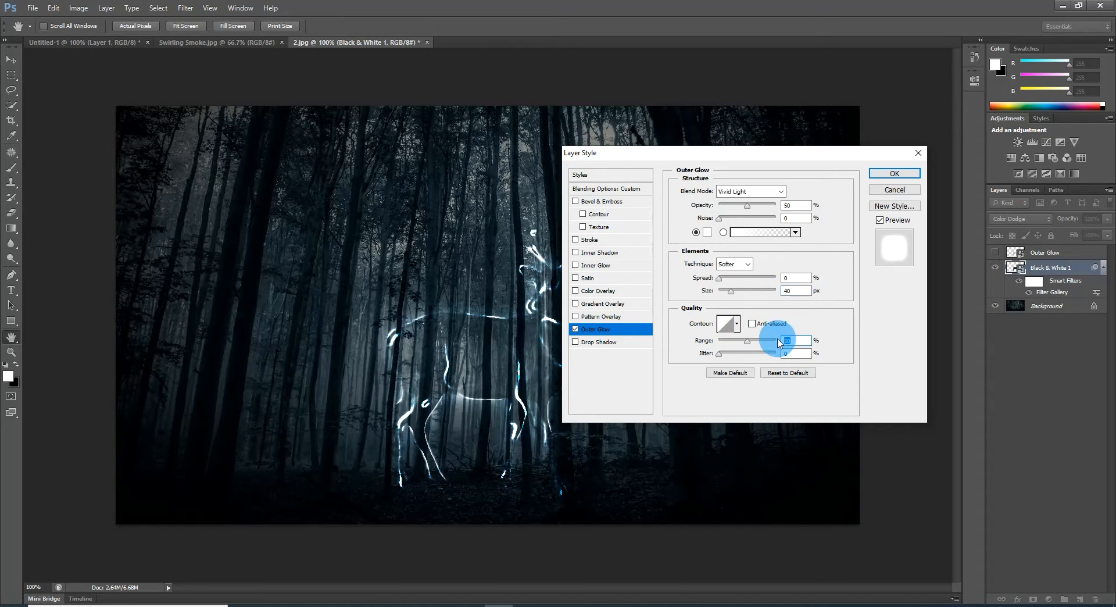
# Step: Add a Color Overlay style in colour 0096FF to the Black & White 1 layer
pyautogui.click(592, 292)
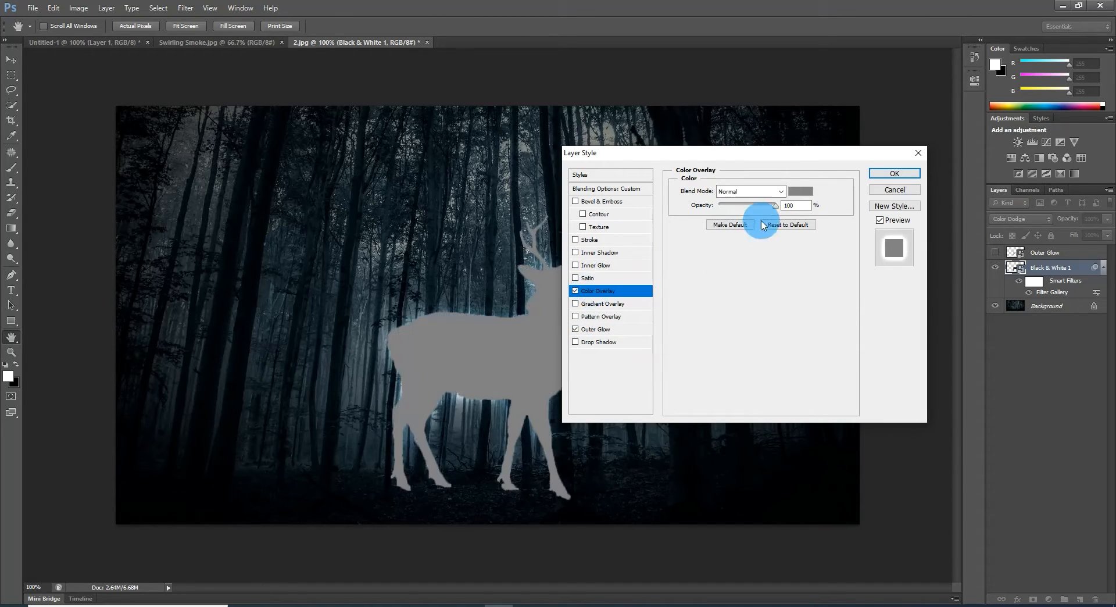
pyautogui.click(801, 191)
pyautogui.moveTo(937, 515); pyautogui.dragTo(808, 510)
pyautogui.write('00')
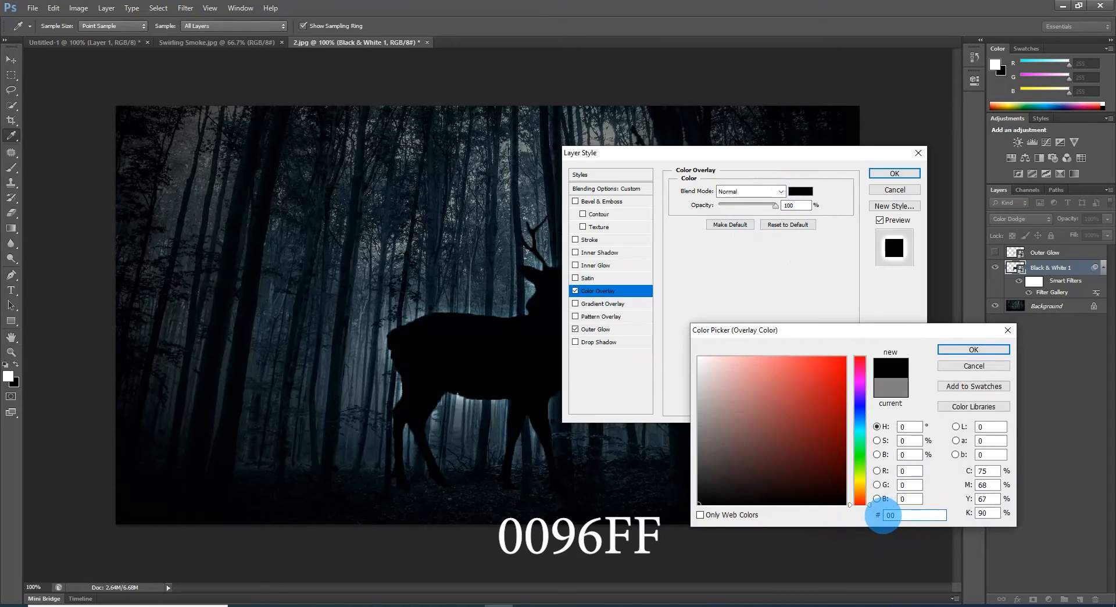
pyautogui.write('96FF')
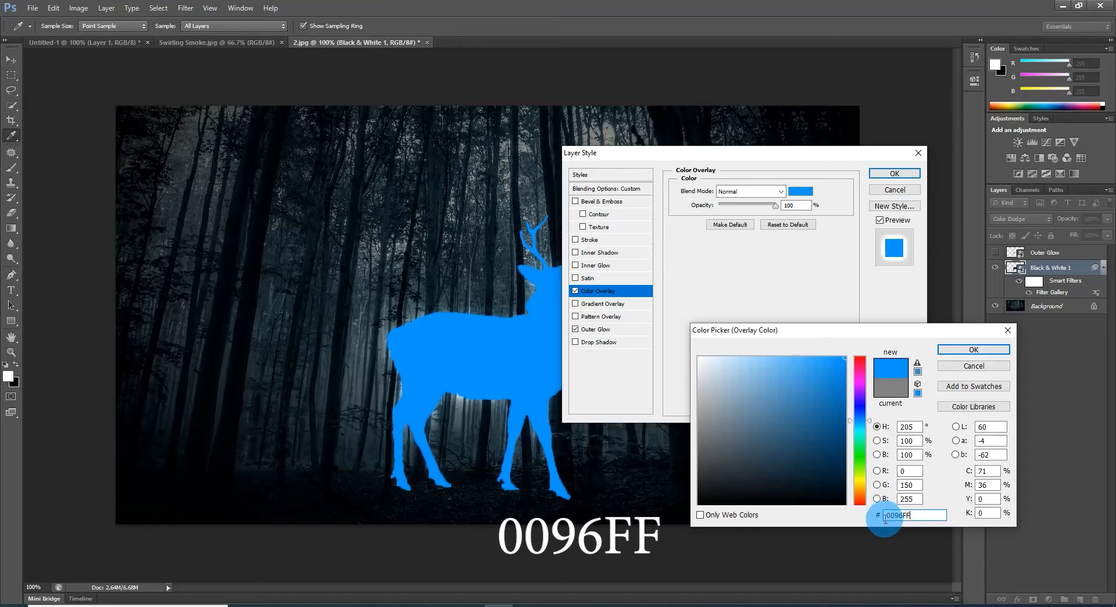
pyautogui.press('Return')
# Step: Set the colour overlay's blend mode to Soft Light and its opacity to 60%
pyautogui.click(779, 196)
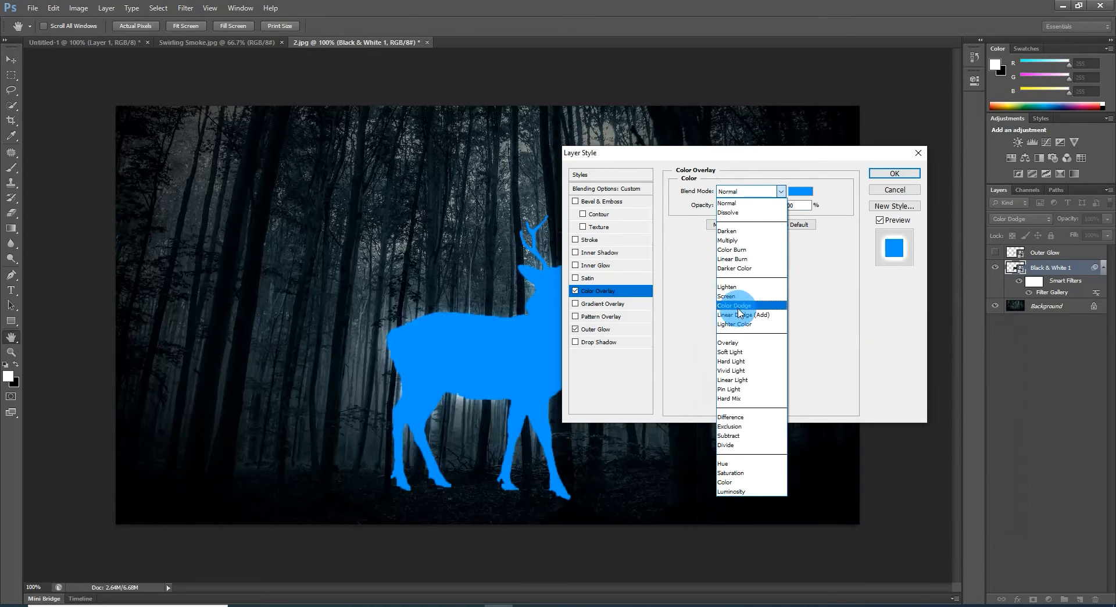
pyautogui.click(733, 354)
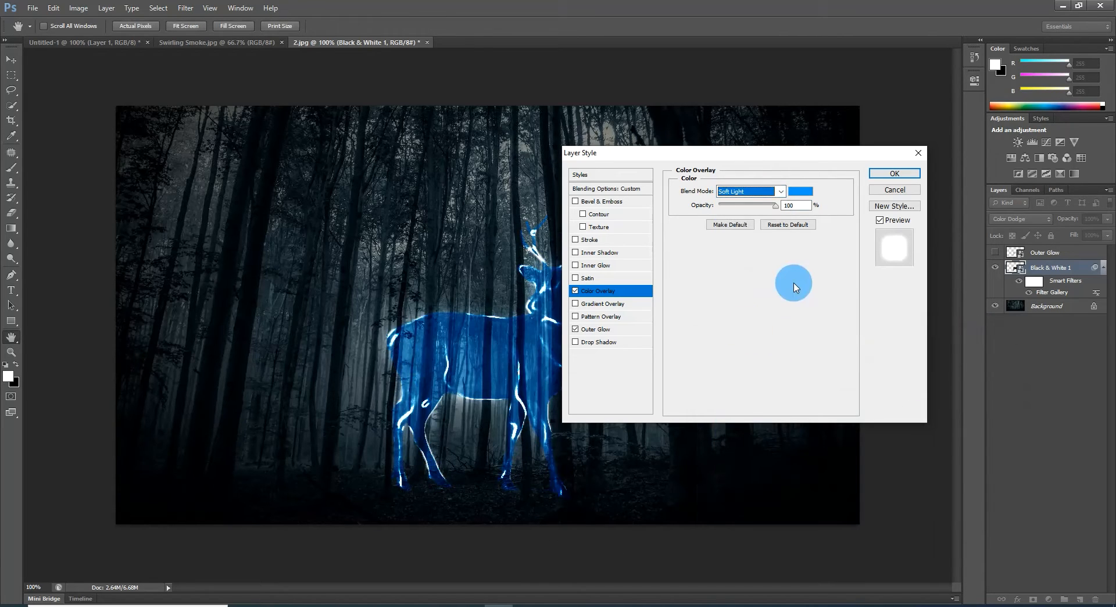
pyautogui.doubleClick(797, 205)
pyautogui.write('60')
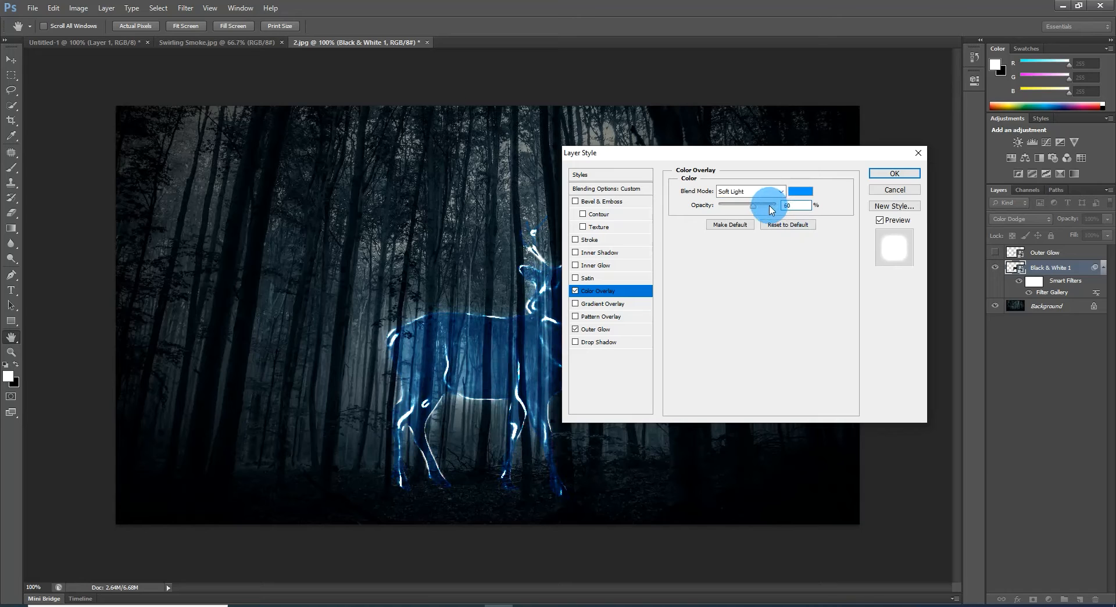
# Step: Add an Inner Glow style to the Black & White 1 layer with blend mode Color Dodge and 62% opacity
pyautogui.click(577, 265)
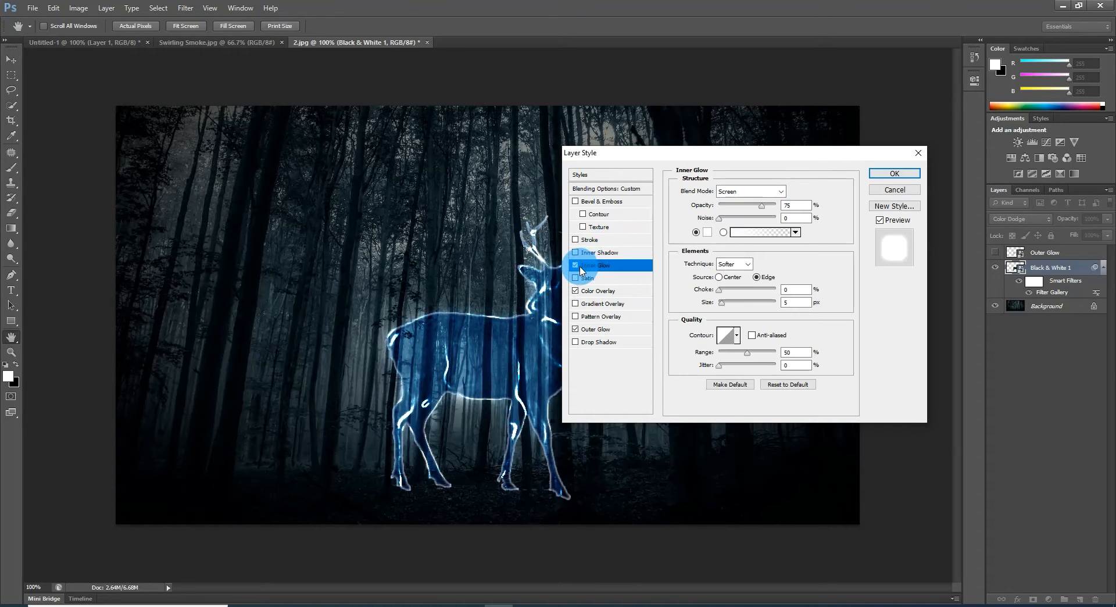
pyautogui.click(707, 232)
pyautogui.click(974, 350)
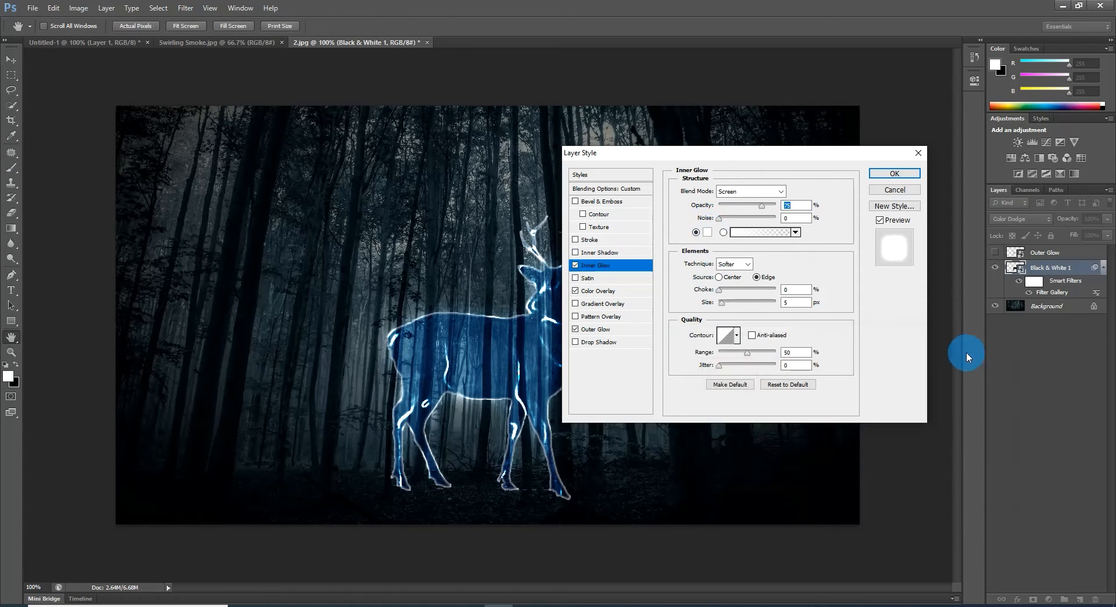
pyautogui.click(781, 191)
pyautogui.click(738, 305)
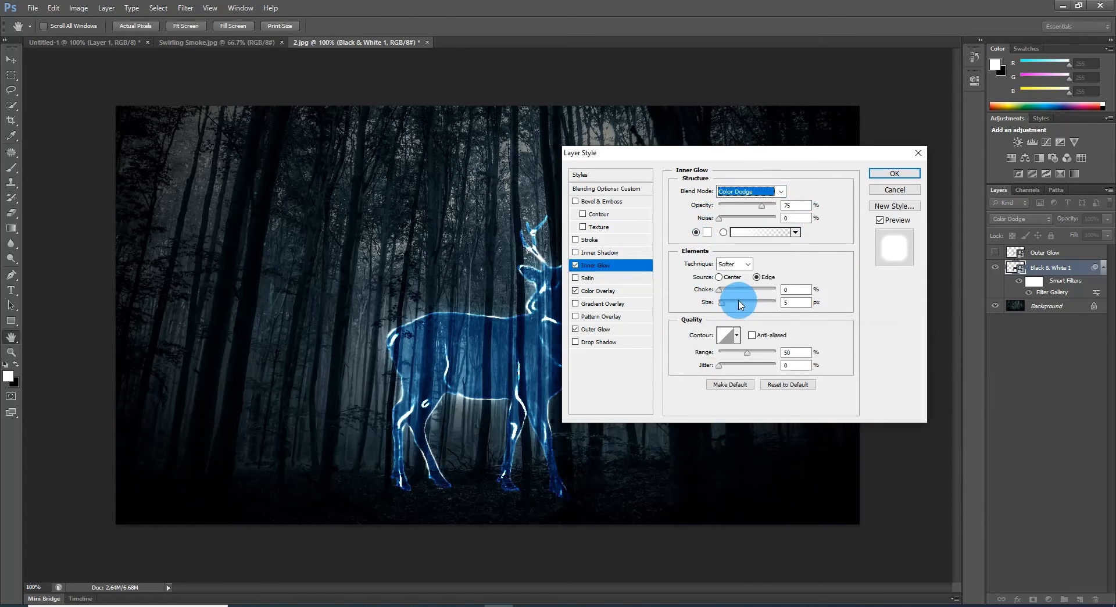
pyautogui.moveTo(793, 205); pyautogui.dragTo(771, 210)
pyautogui.write('62')
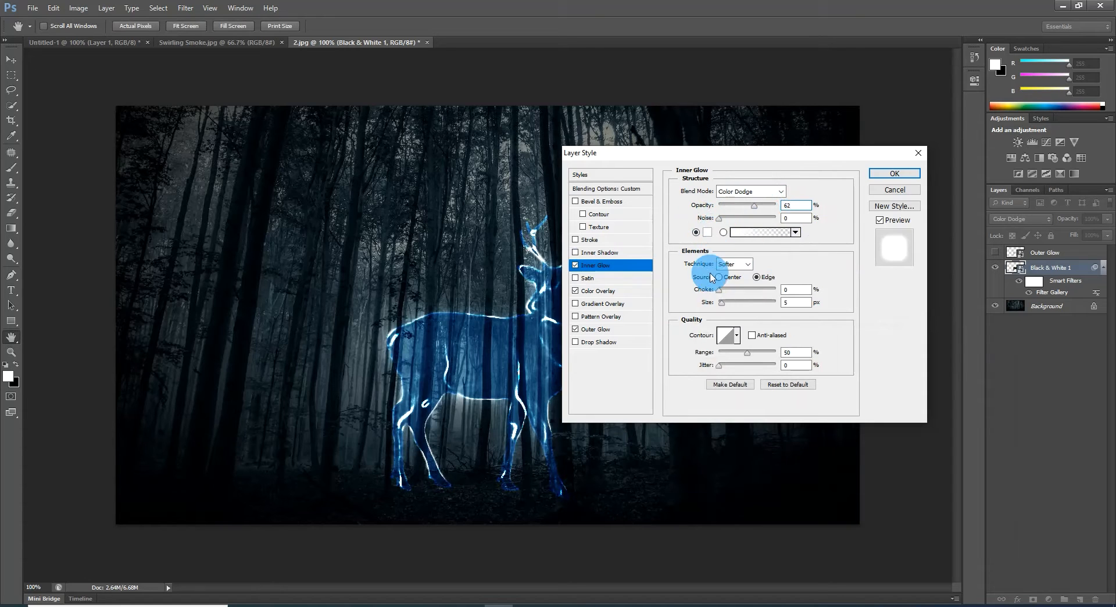
# Step: Use a size of 50 px and a 50% range for the inner glow, and apply the layer styles
pyautogui.moveTo(805, 303); pyautogui.dragTo(758, 298)
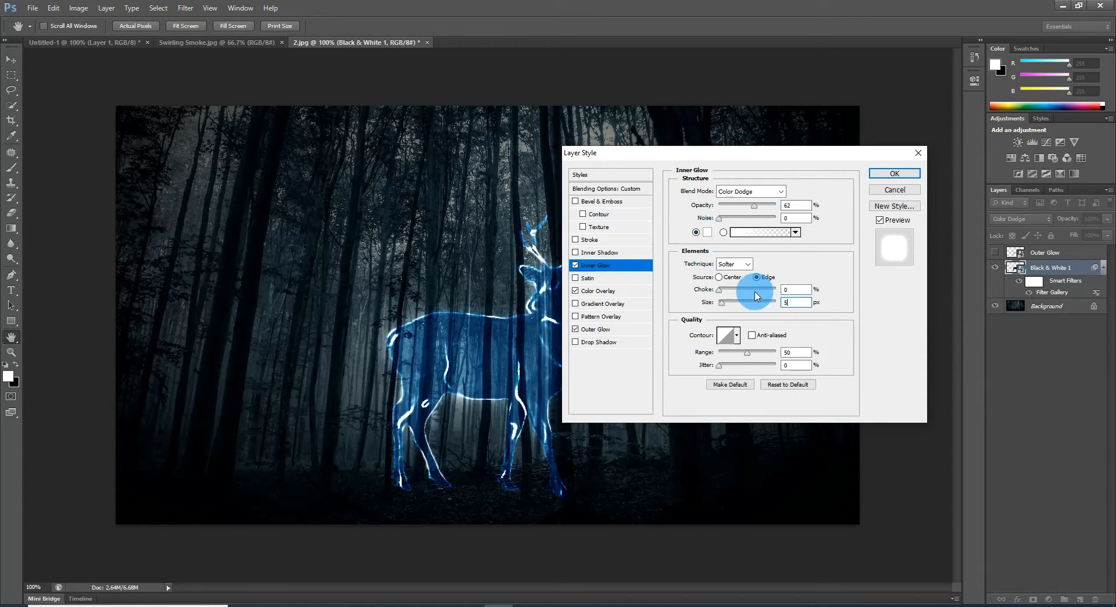
pyautogui.write('0')
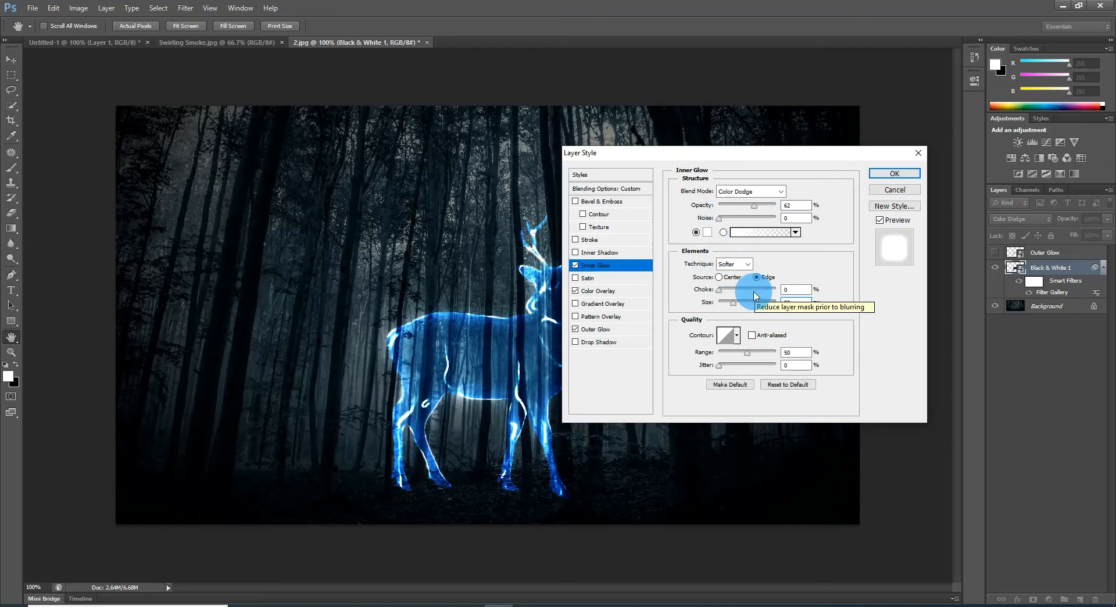
pyautogui.moveTo(798, 352); pyautogui.dragTo(777, 358)
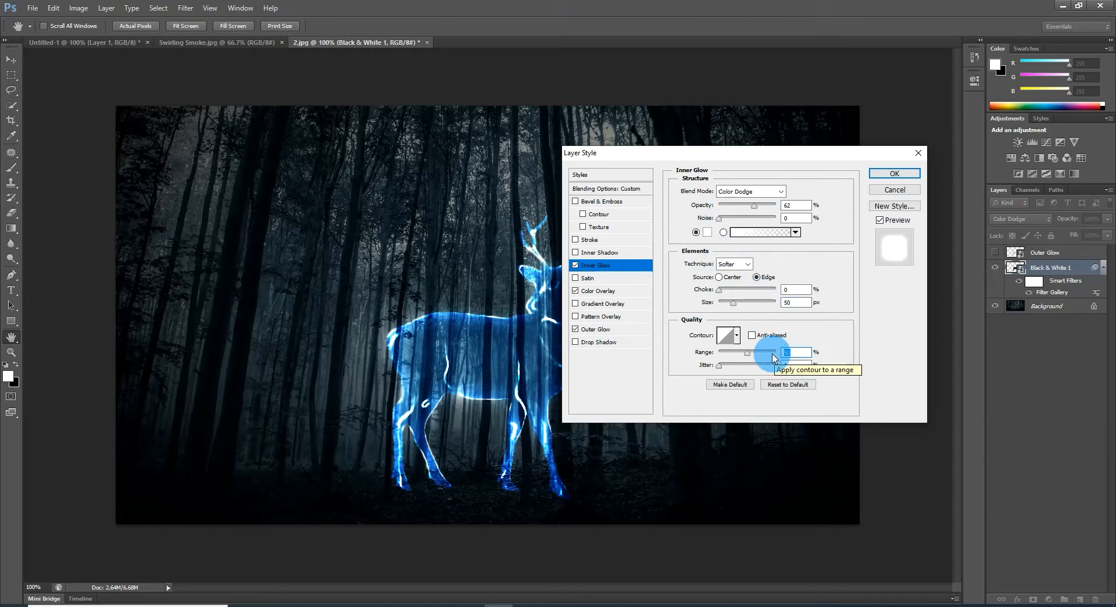
pyautogui.click(877, 173)
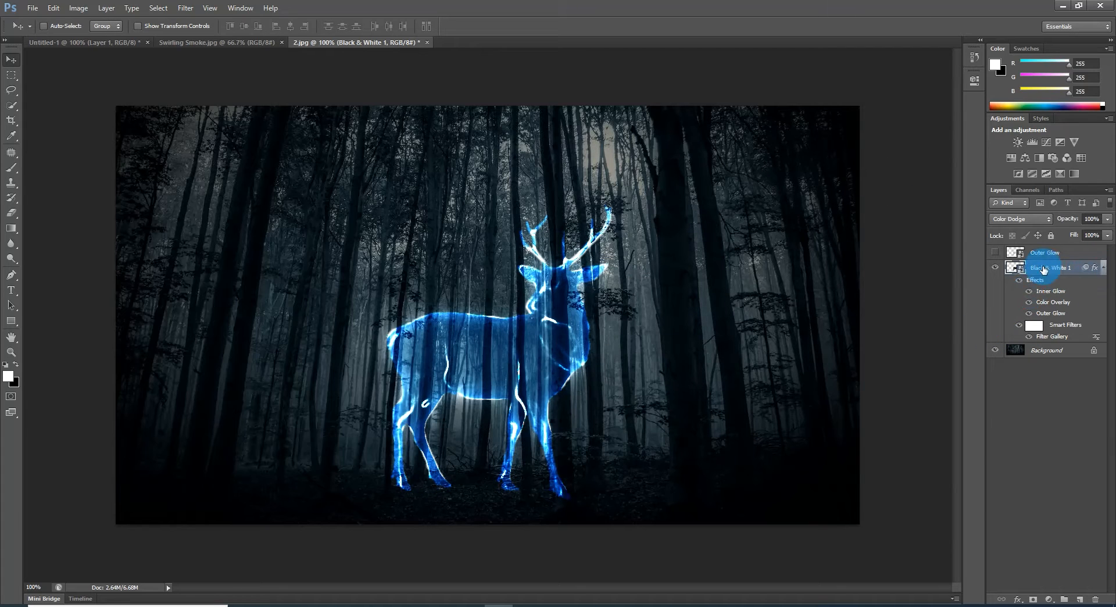
# Step: Show the Outer Glow layer, reduce its fill to 0%, and collapse the effects list of the Black & White 1 layer
pyautogui.click(995, 253)
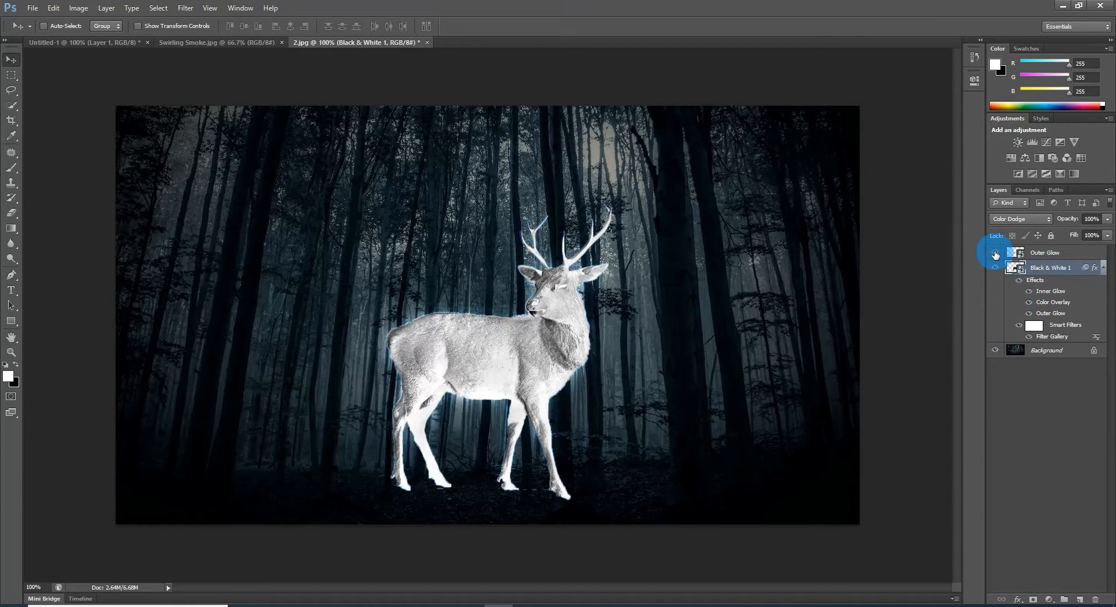
pyautogui.click(995, 254)
pyautogui.click(1083, 253)
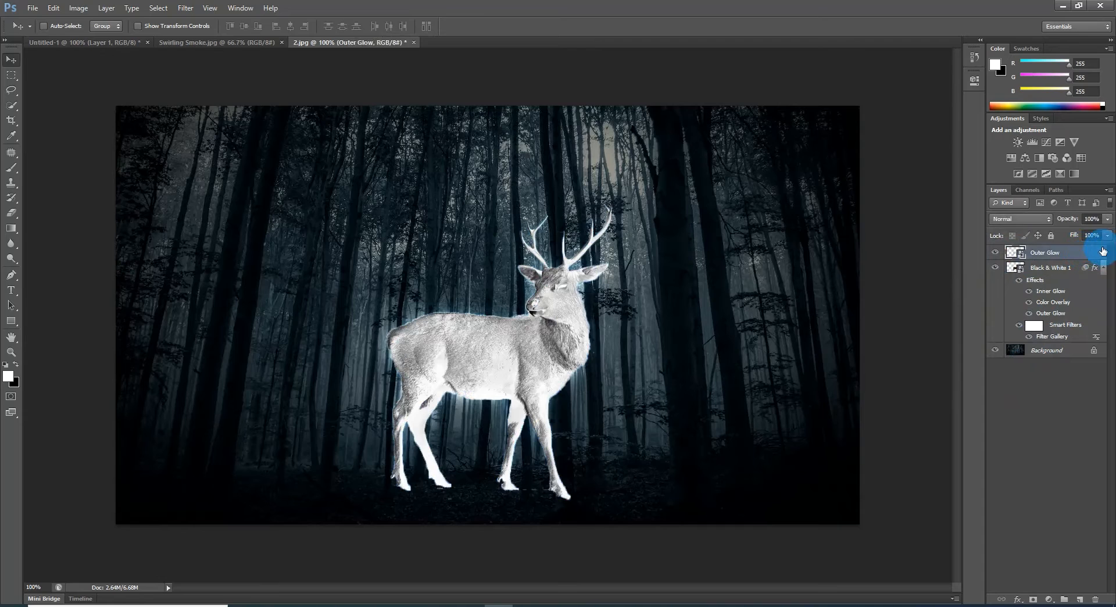
pyautogui.click(1056, 250)
pyautogui.moveTo(1054, 250); pyautogui.dragTo(1042, 251)
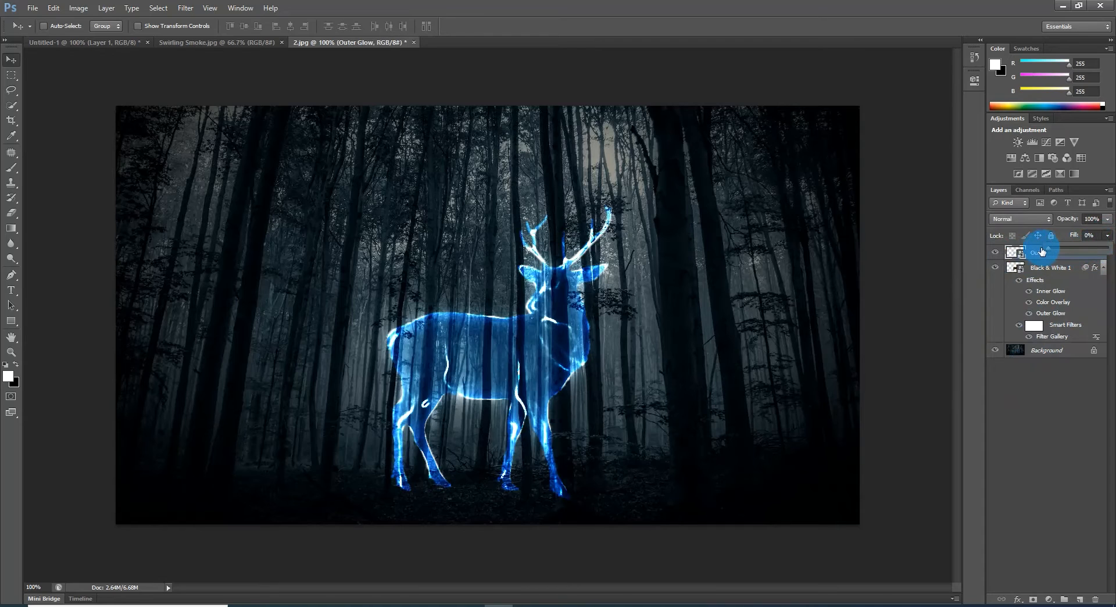
pyautogui.click(1103, 268)
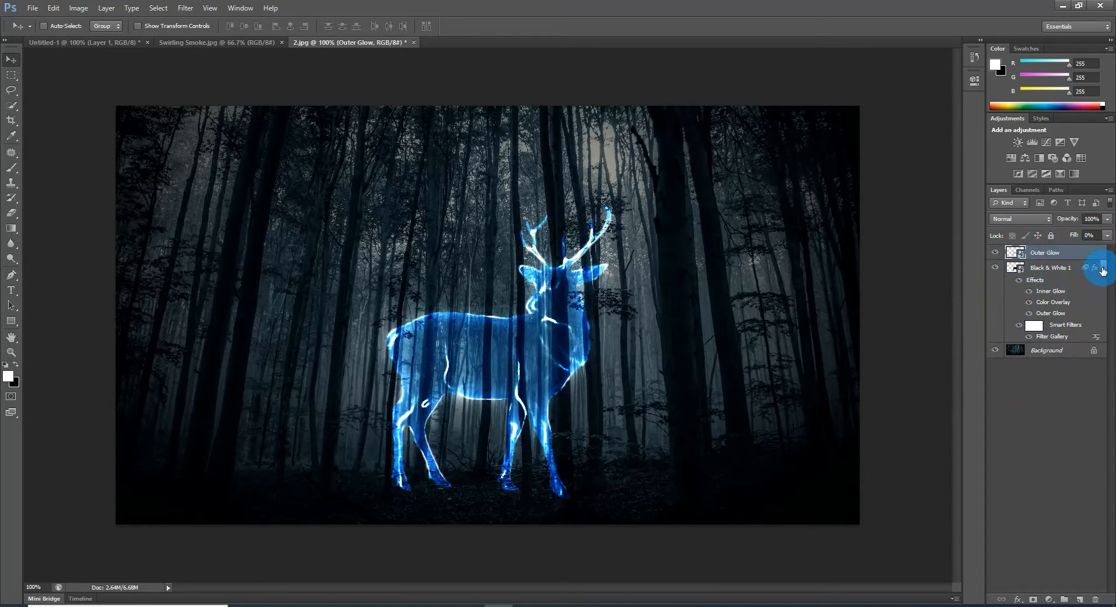
# Step: Add an Outer Glow style to the Outer Glow layer with glow colour 00A8FF
pyautogui.doubleClick(1083, 254)
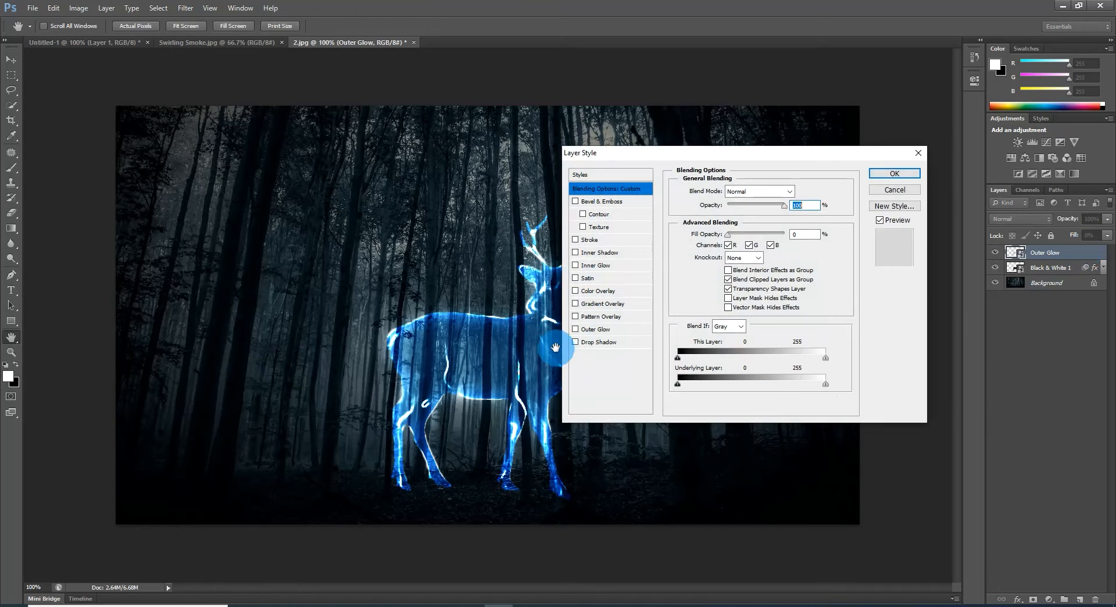
pyautogui.click(594, 329)
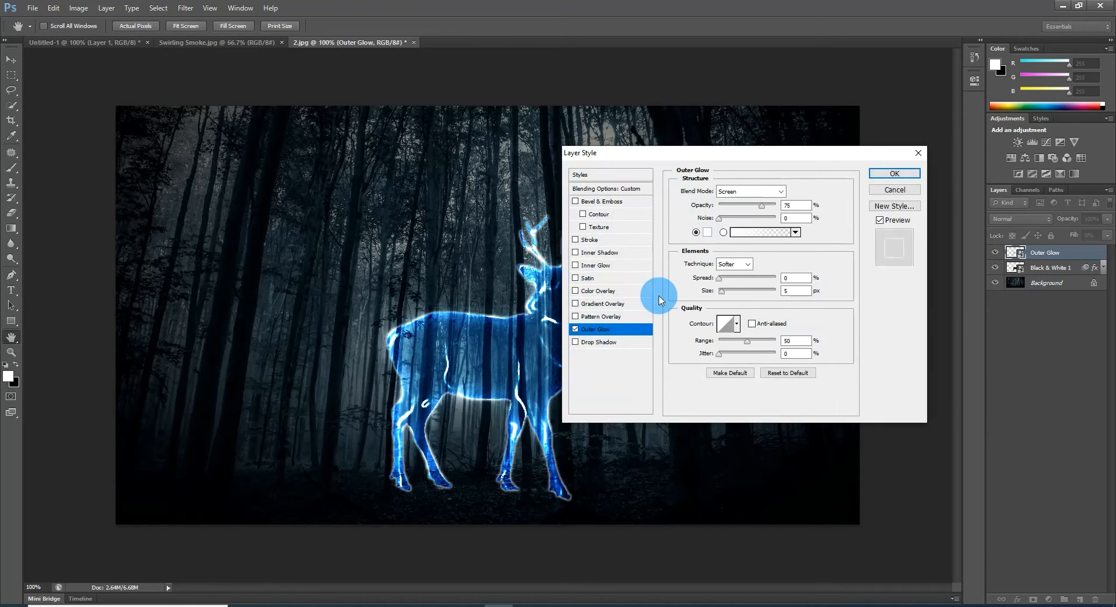
pyautogui.click(708, 233)
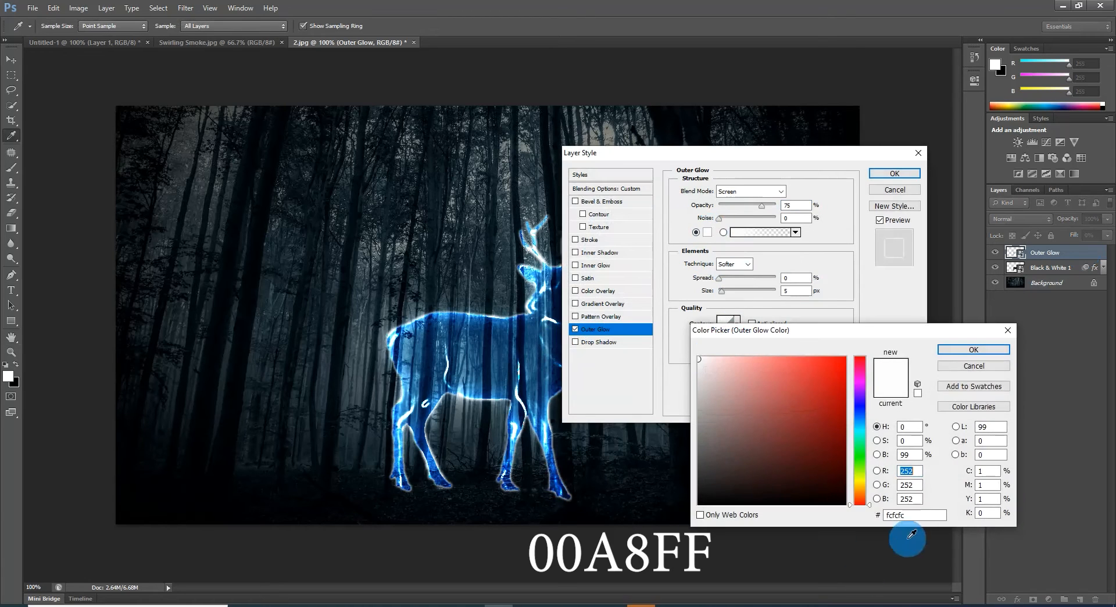
pyautogui.doubleClick(890, 516)
pyautogui.write('00')
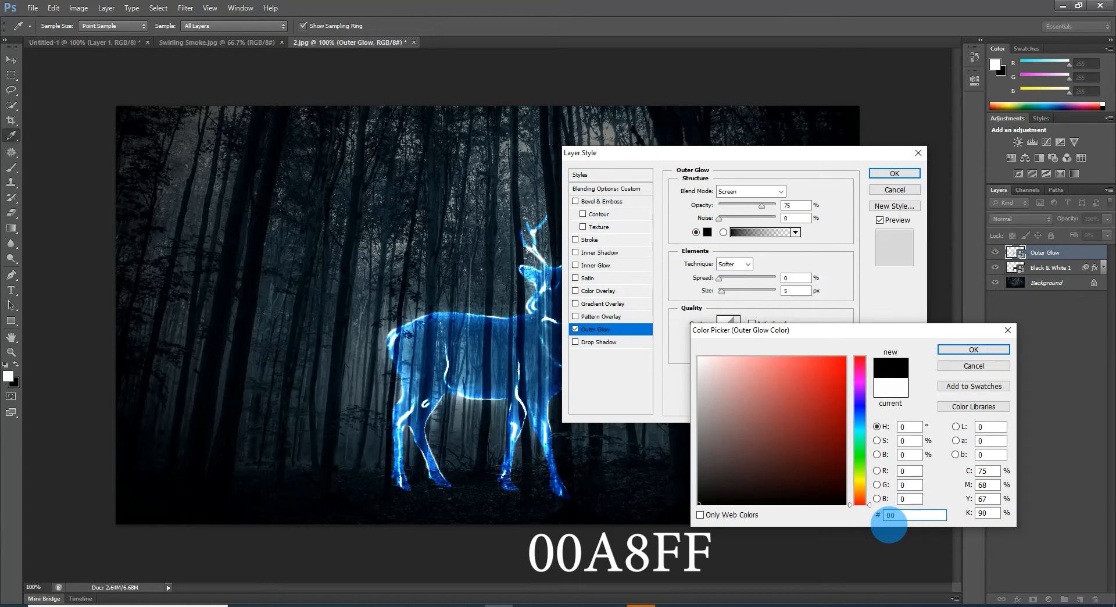
pyautogui.write('A8FF')
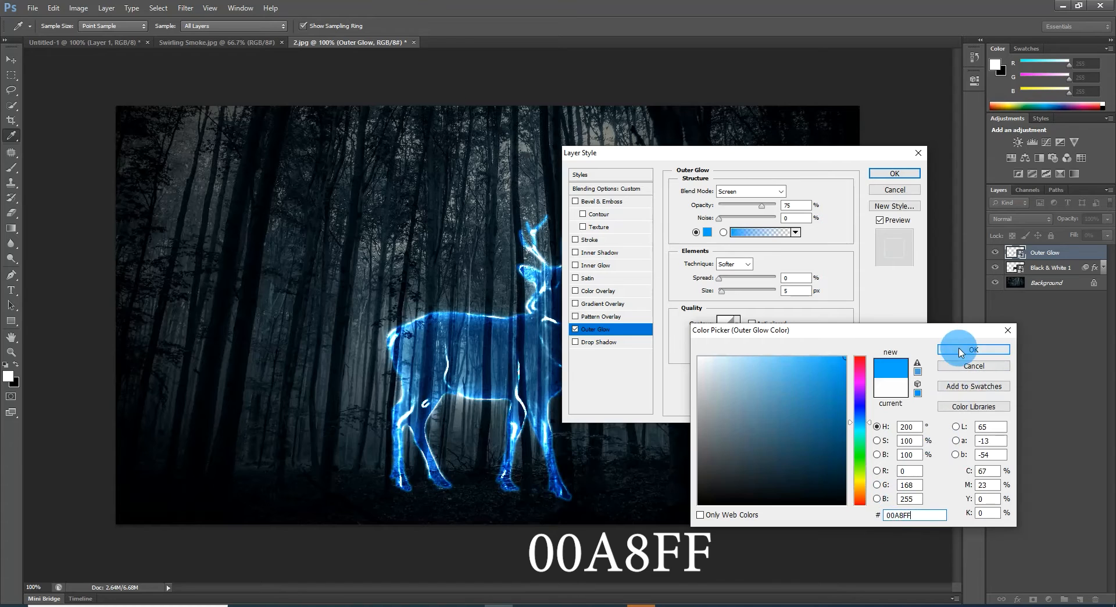
pyautogui.click(959, 350)
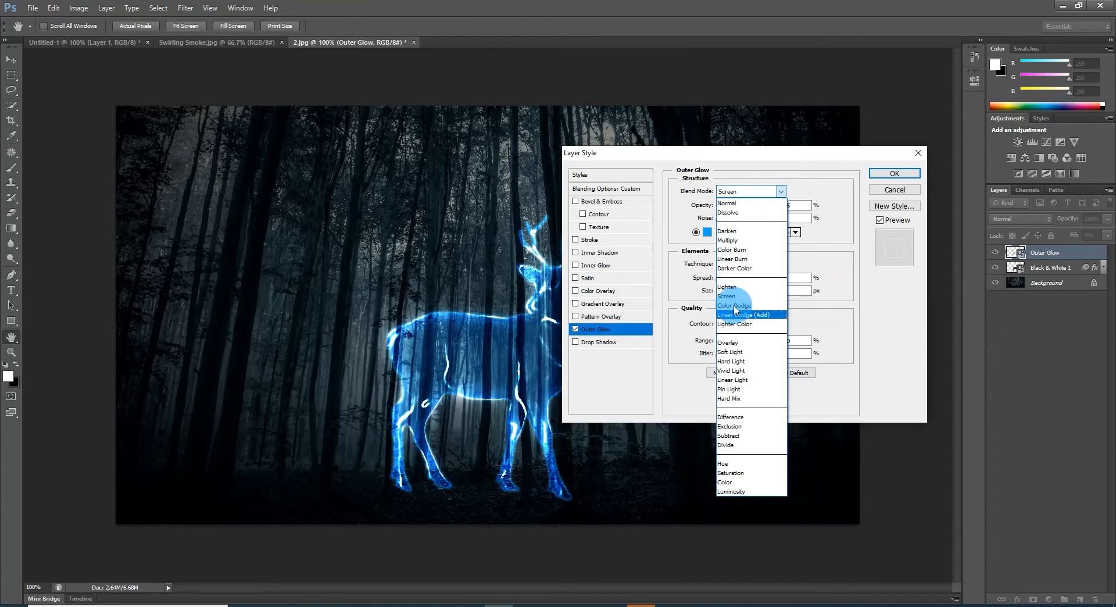
# Step: Set the blend mode of the Outer Glow layer's glow to Color Dodge and its opacity to 30%
pyautogui.click(739, 312)
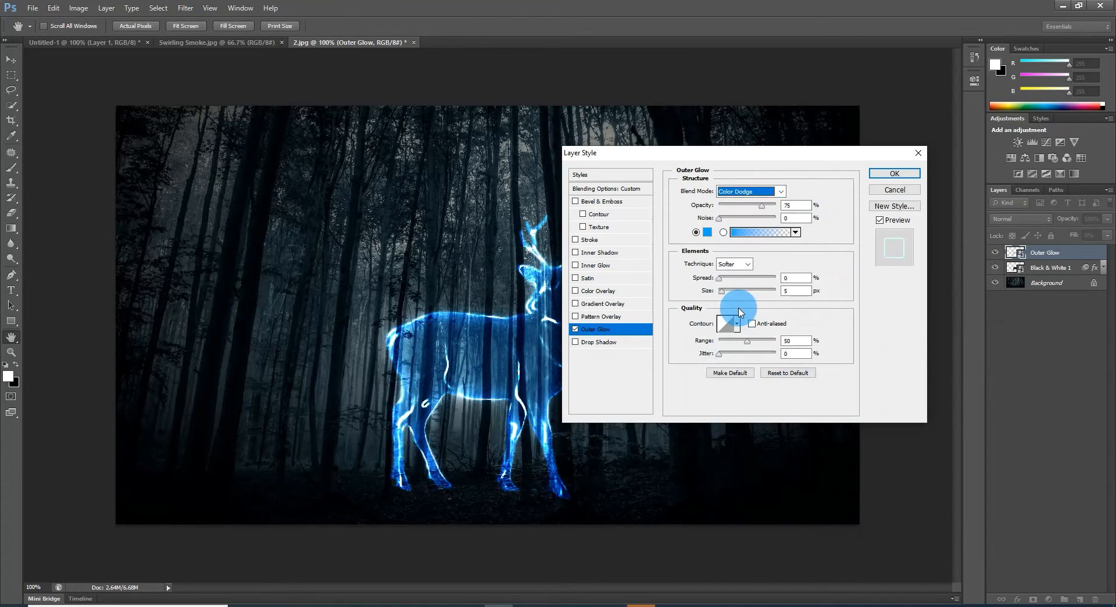
pyautogui.doubleClick(795, 205)
pyautogui.write('3')
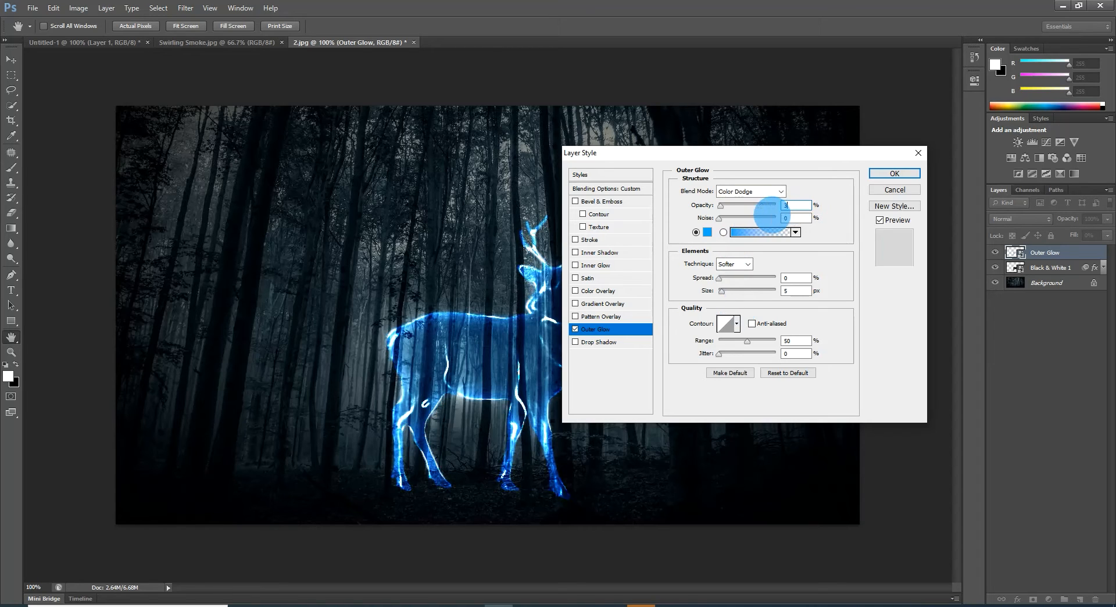
pyautogui.write('0')
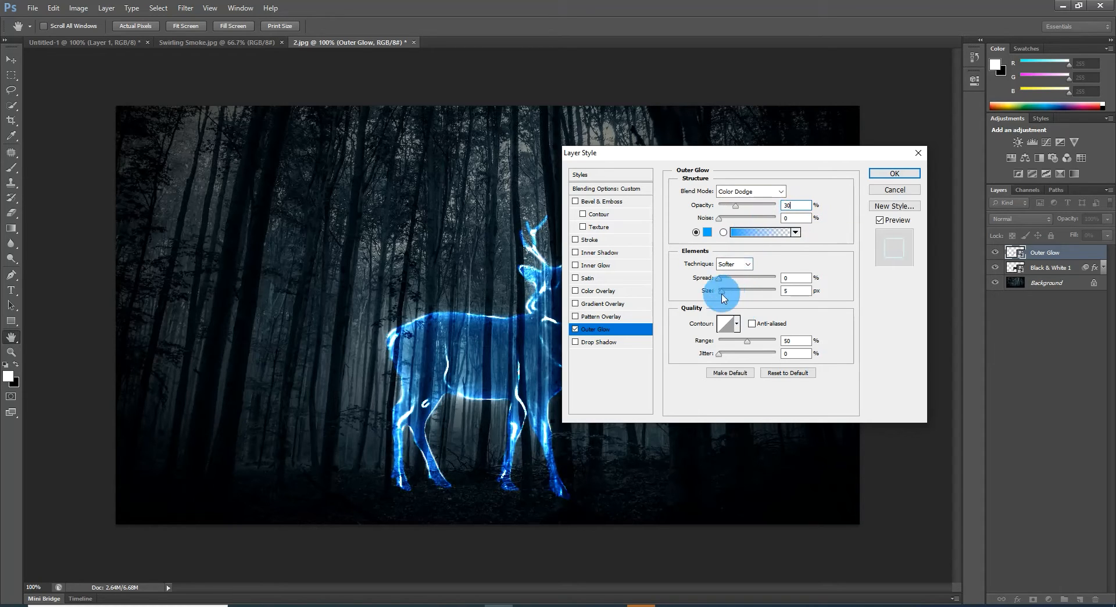
# Step: Set the outer glow's size to 250 px and its range to 30%, and apply the style
pyautogui.moveTo(722, 290); pyautogui.dragTo(792, 296)
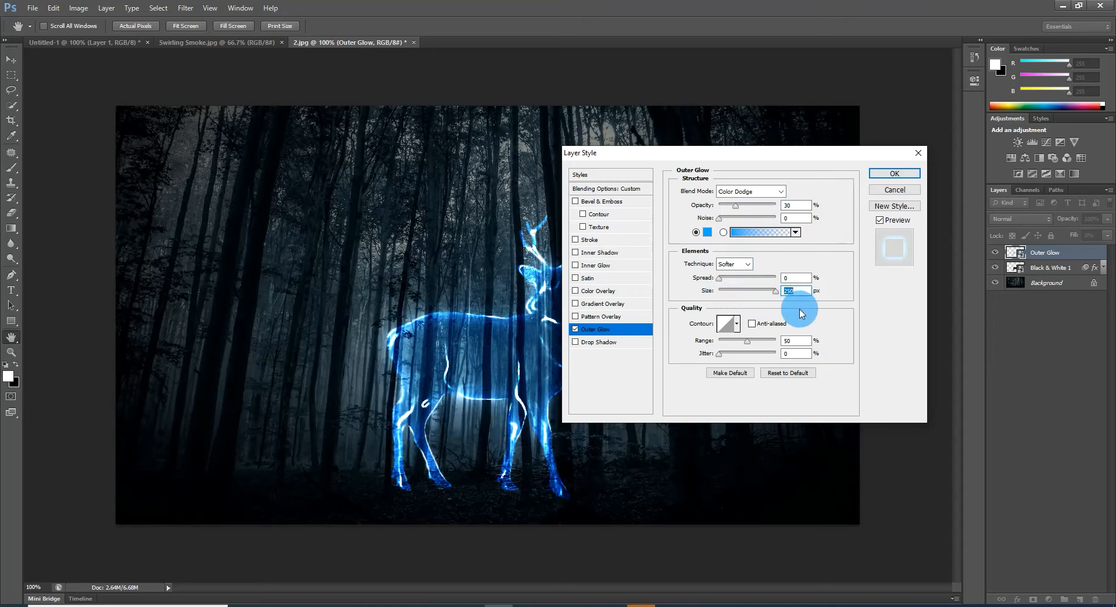
pyautogui.doubleClick(795, 340)
pyautogui.write('30')
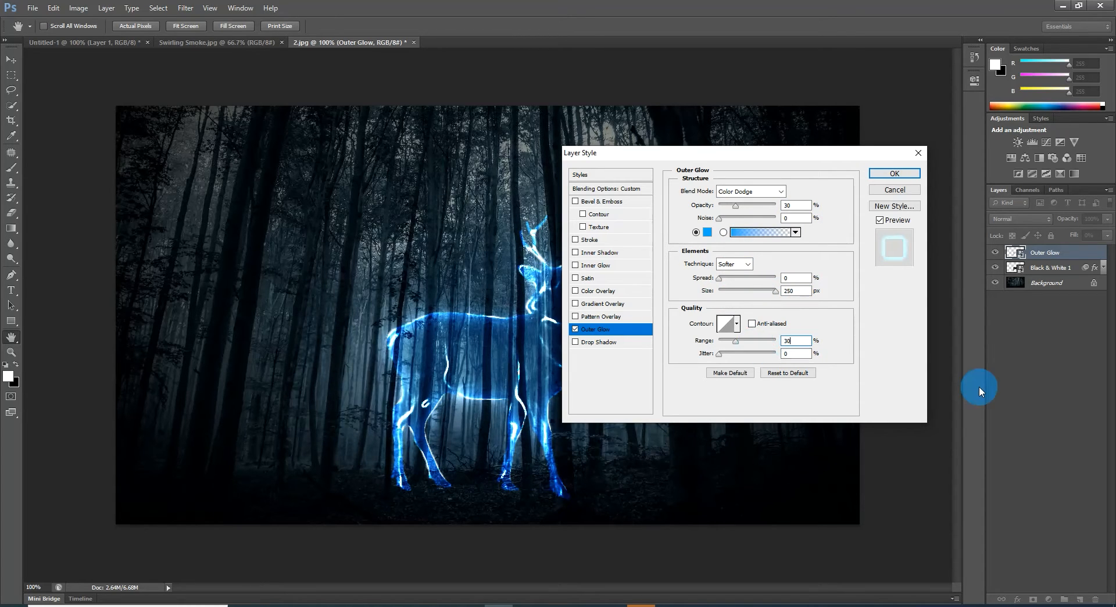
pyautogui.click(895, 173)
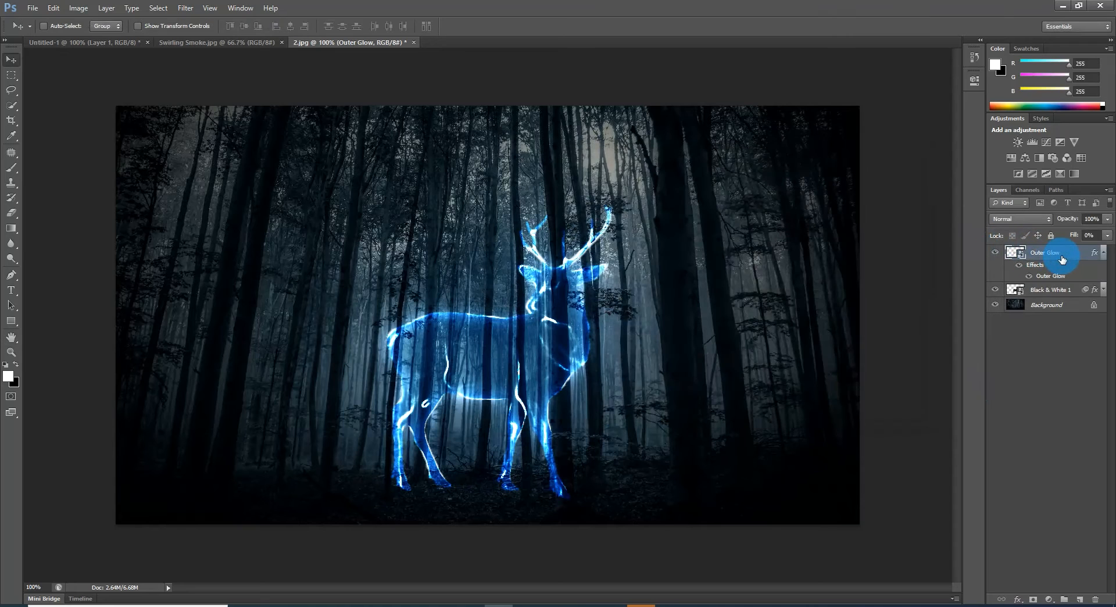
# Step: Duplicate the Outer Glow layer and rename the copy Twinkles
pyautogui.hotkey('ctrl', 'j')
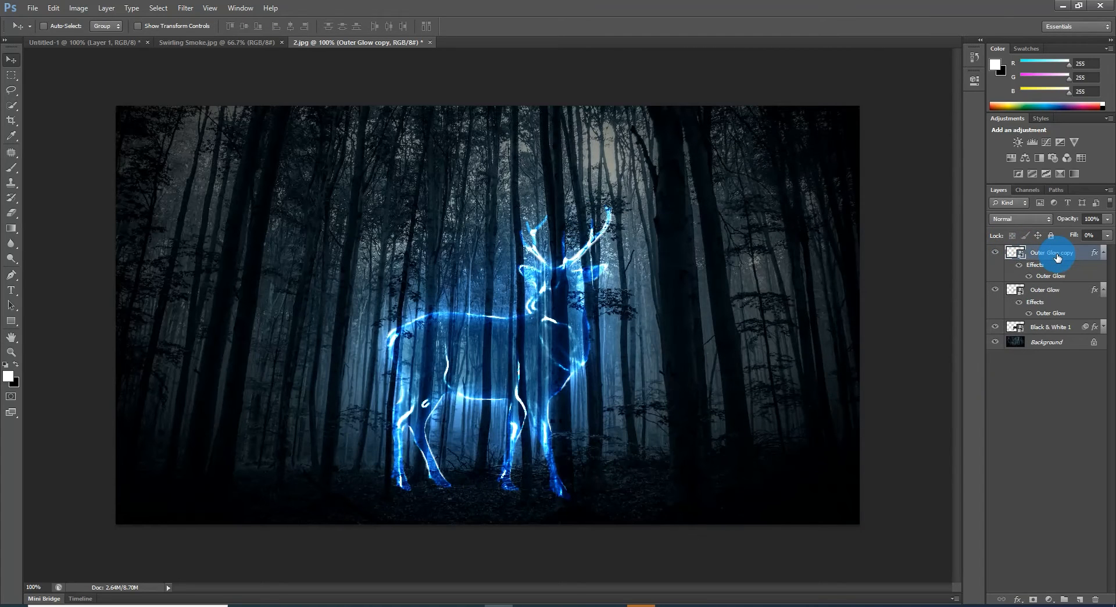
pyautogui.doubleClick(1055, 254)
pyautogui.click(1050, 272)
# Step: Change the Twinkles layer's outer glow to blend mode Dissolve with 3% opacity
pyautogui.doubleClick(1051, 277)
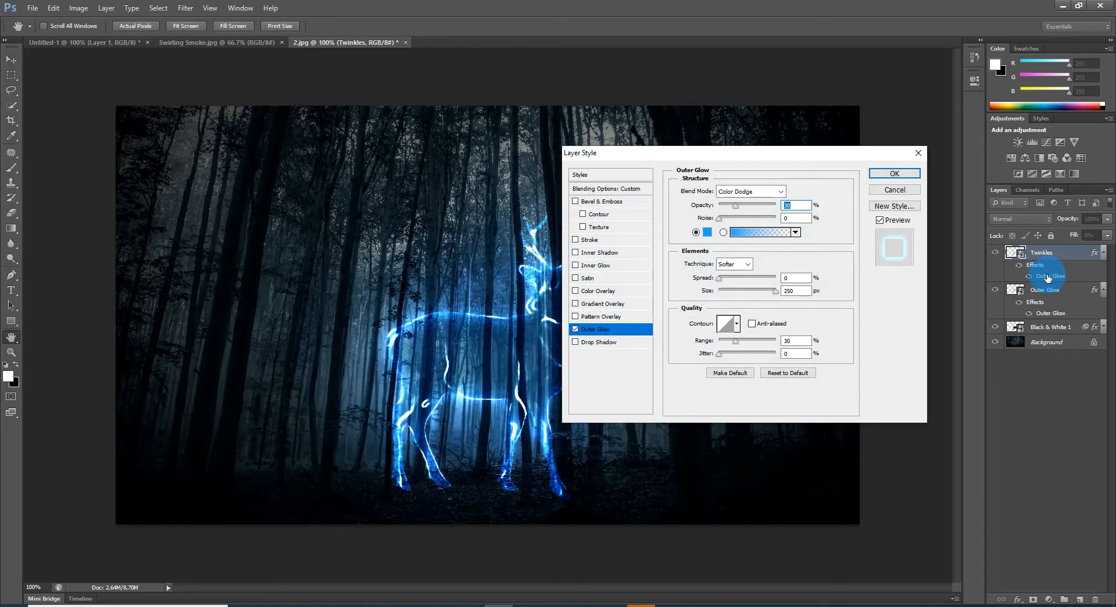
pyautogui.click(775, 191)
pyautogui.click(728, 213)
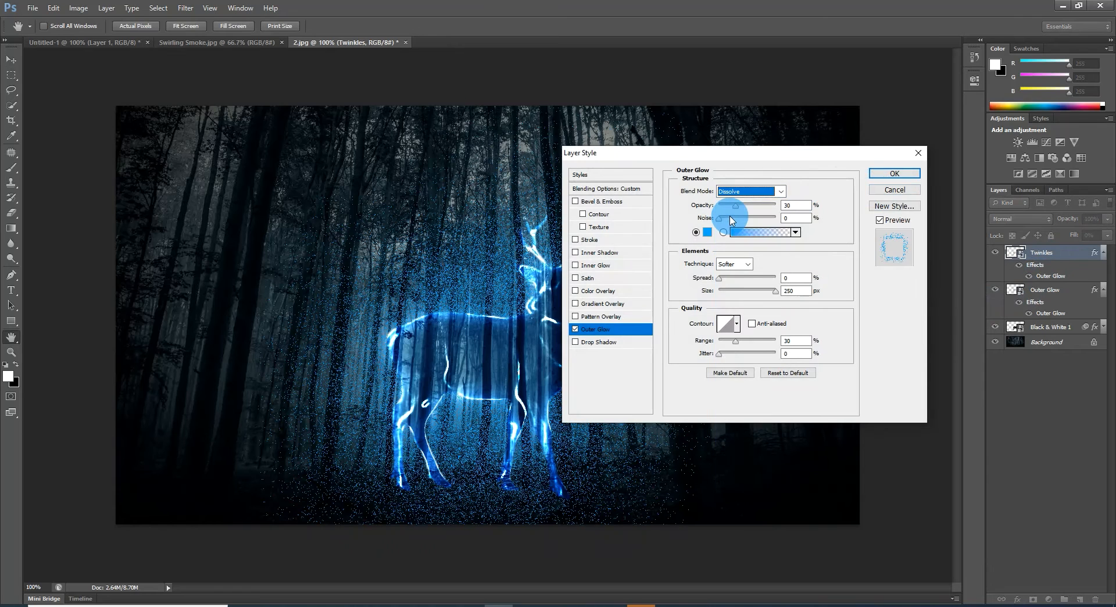
pyautogui.doubleClick(791, 206)
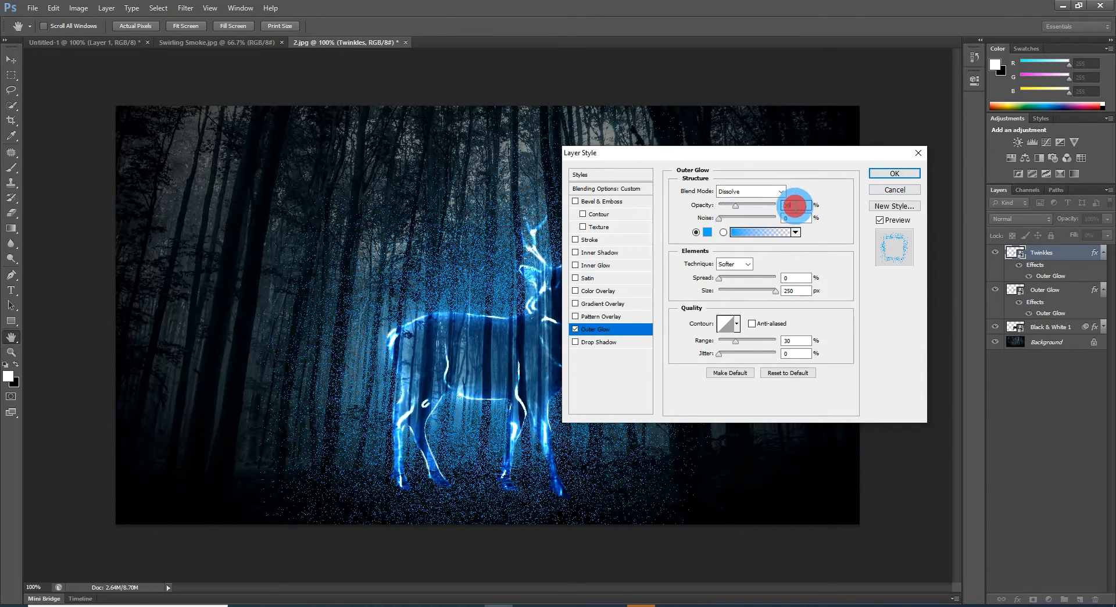
pyautogui.write('3')
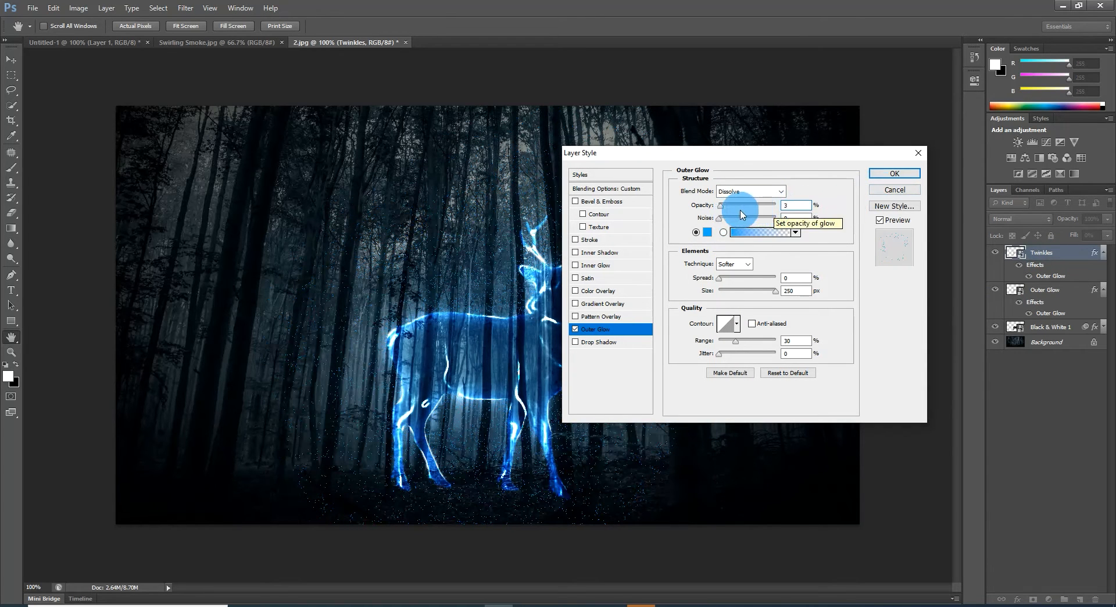
# Step: Set the size of the Twinkles layer's outer glow to 218 px and apply the style
pyautogui.moveTo(753, 153); pyautogui.dragTo(887, 157)
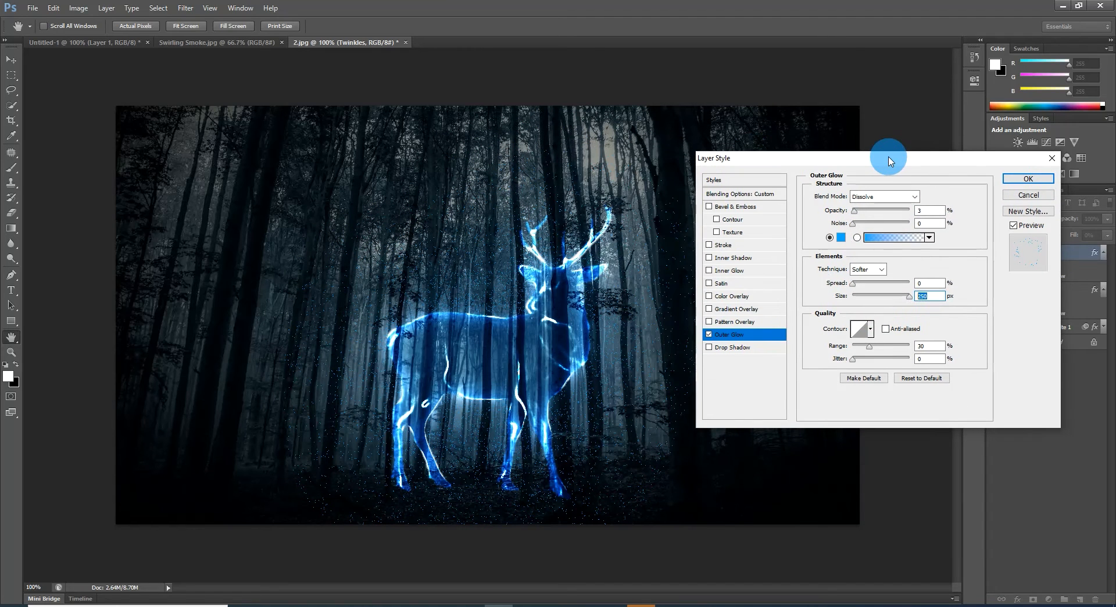
pyautogui.click(929, 296)
pyautogui.write('218')
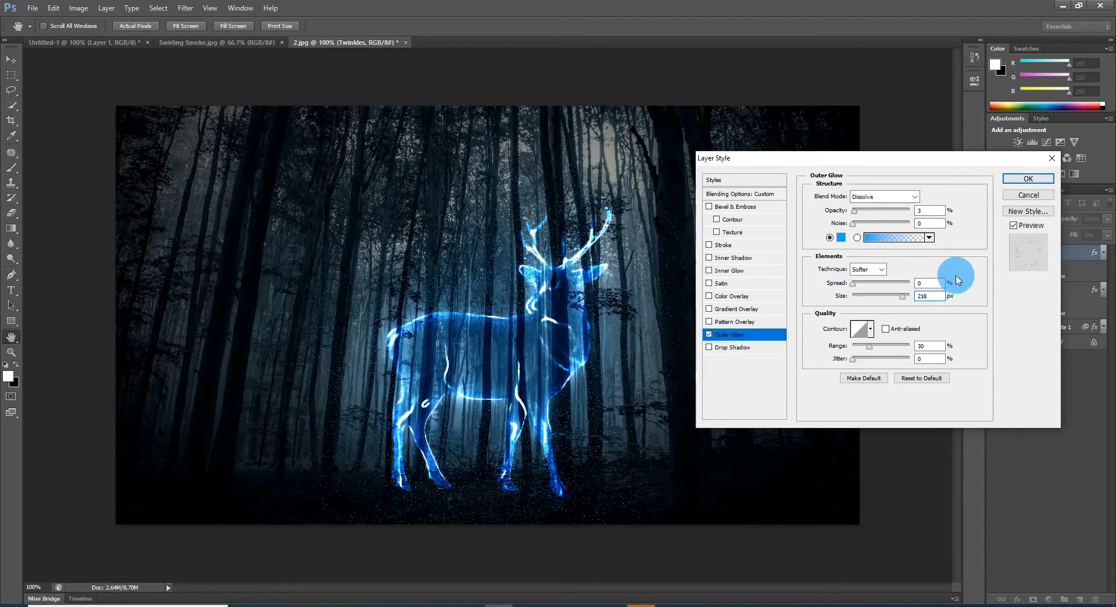
pyautogui.click(1028, 179)
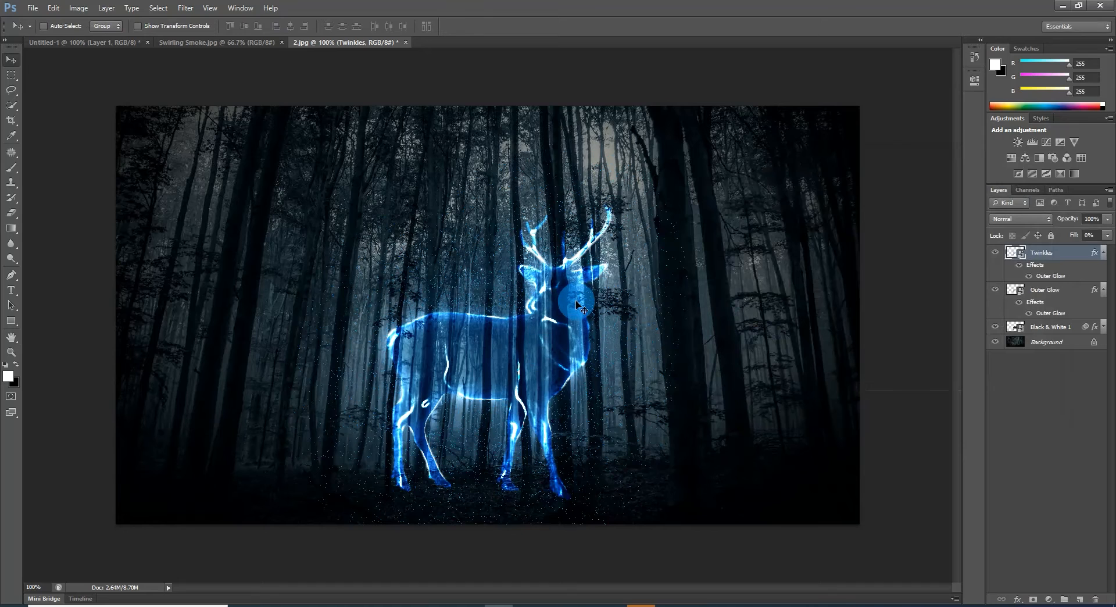
# Step: Group the Twinkles, Outer Glow and Black & White 1 layers and rename the group Animal
pyautogui.keyDown('shift'); pyautogui.click(1060, 327); pyautogui.keyUp('shift')
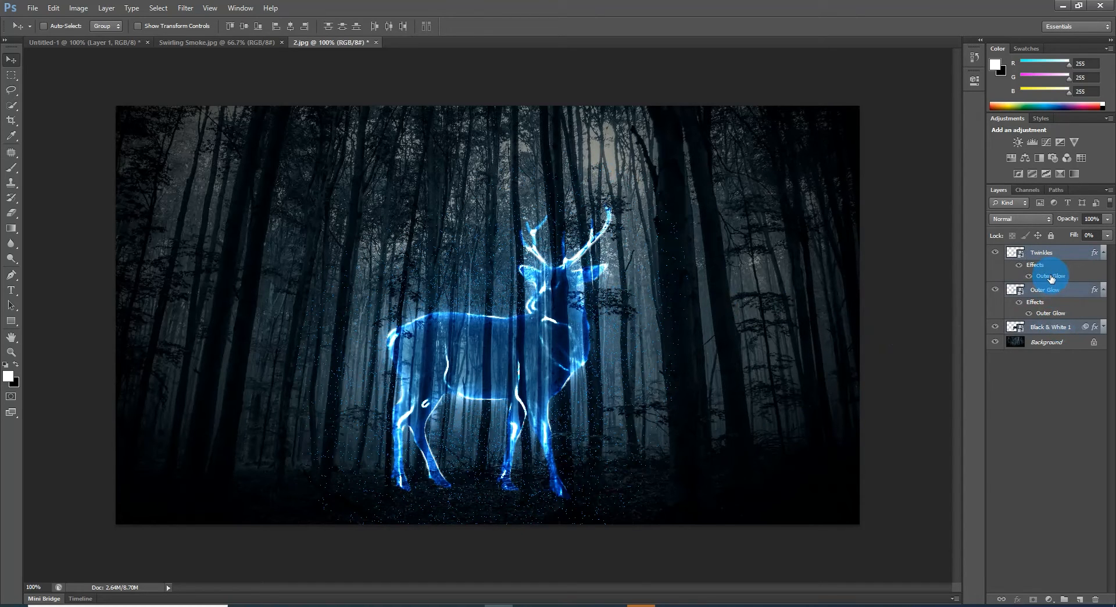
pyautogui.hotkey('ctrl', 'g')
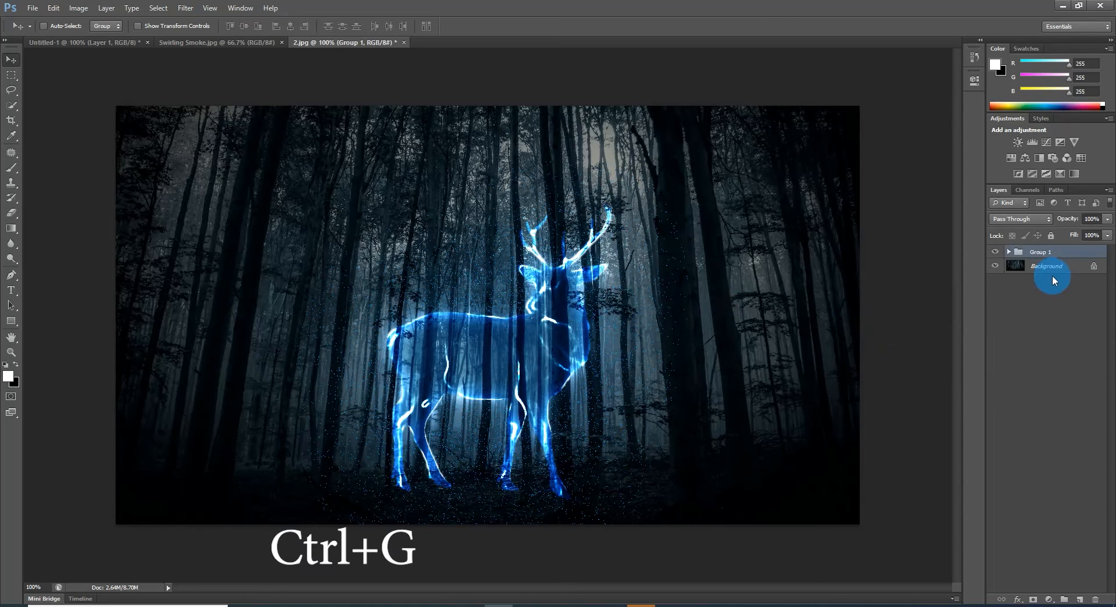
pyautogui.click(1038, 251)
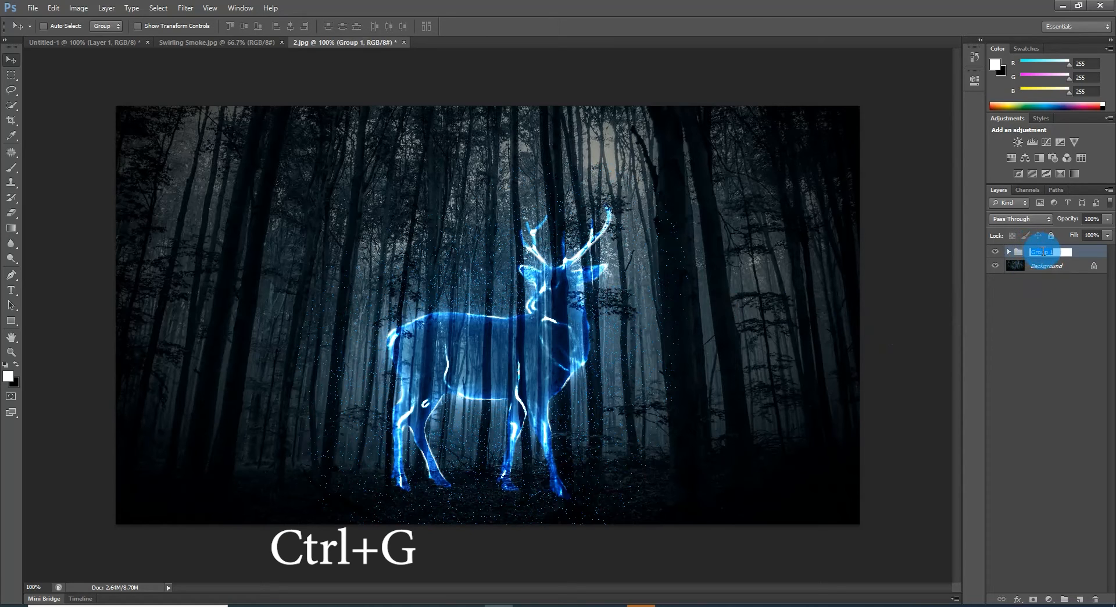
pyautogui.write('Animal')
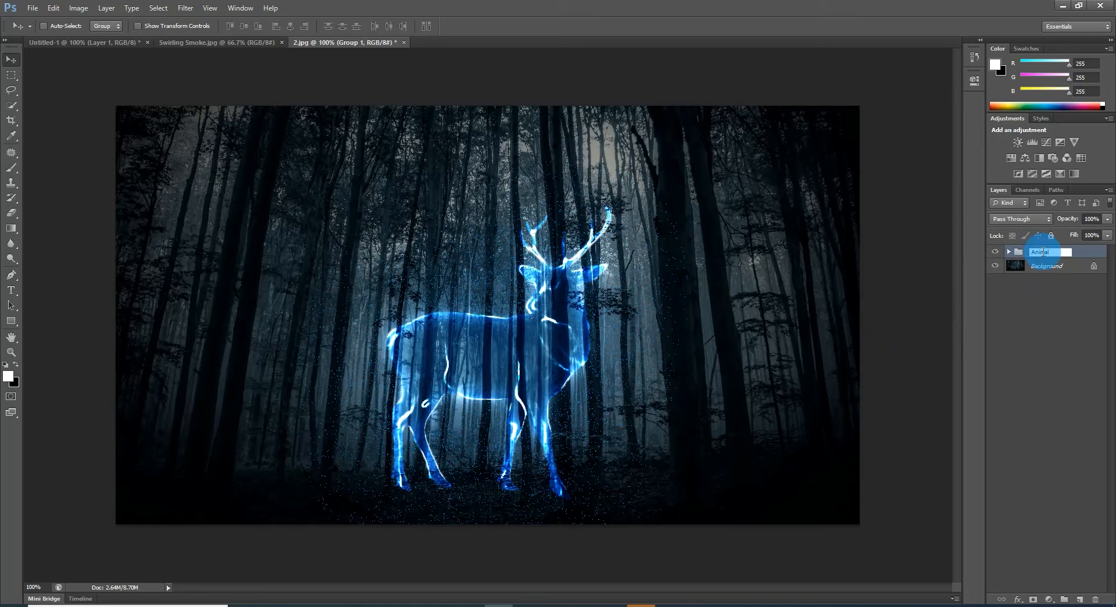
pyautogui.click(1043, 289)
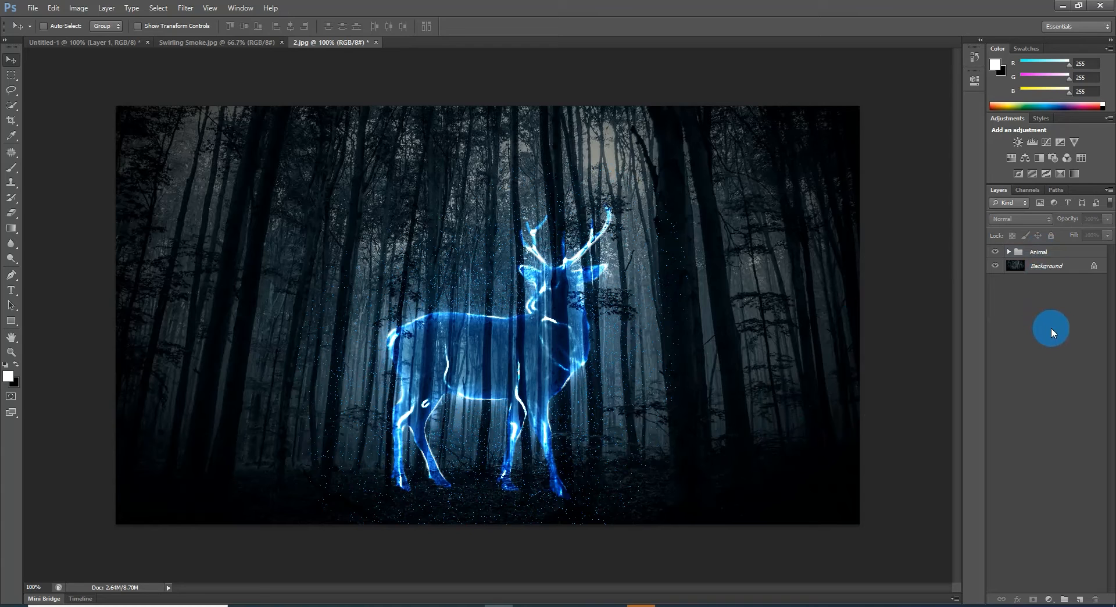
# Step: Bring the Swirling Smoke.jpg image into 2.jpg as a layer above the Animal group and set its blend mode to Screen
pyautogui.click(239, 44)
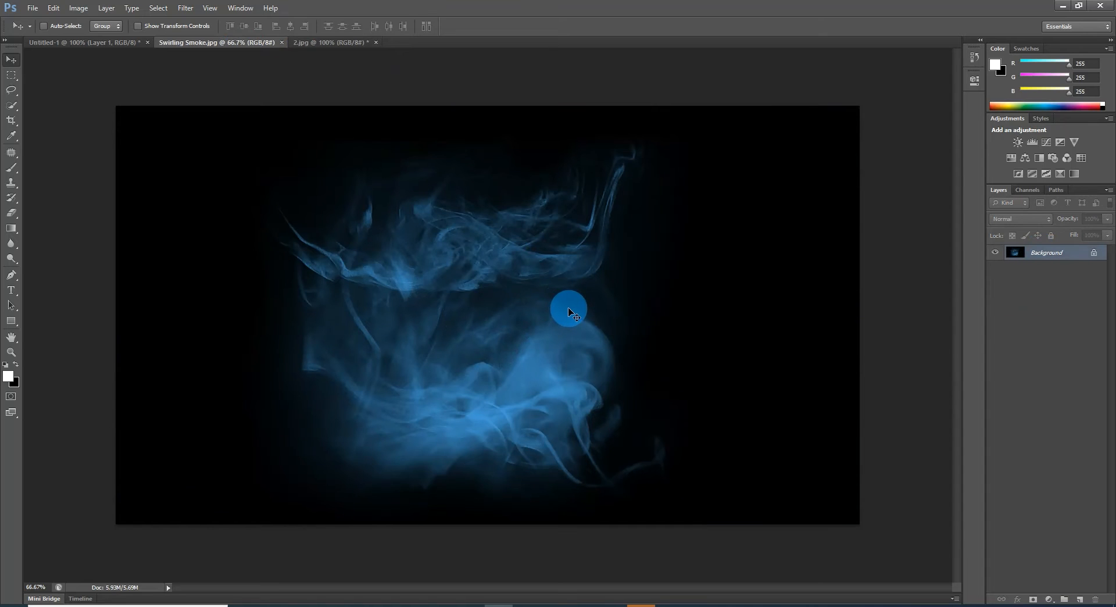
pyautogui.moveTo(570, 312); pyautogui.dragTo(558, 343)
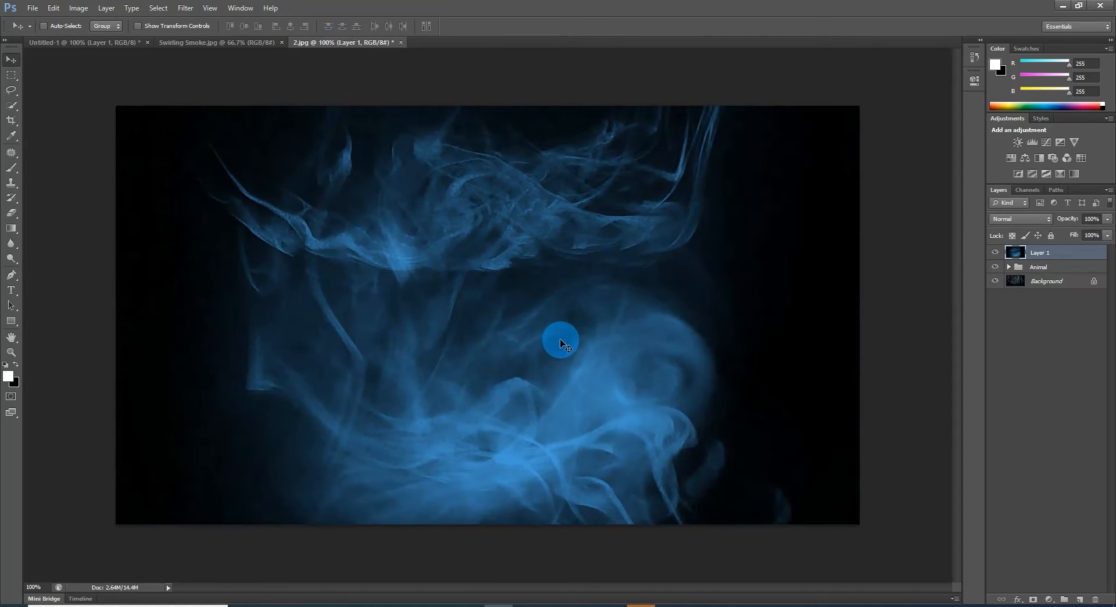
pyautogui.click(1021, 219)
pyautogui.click(997, 327)
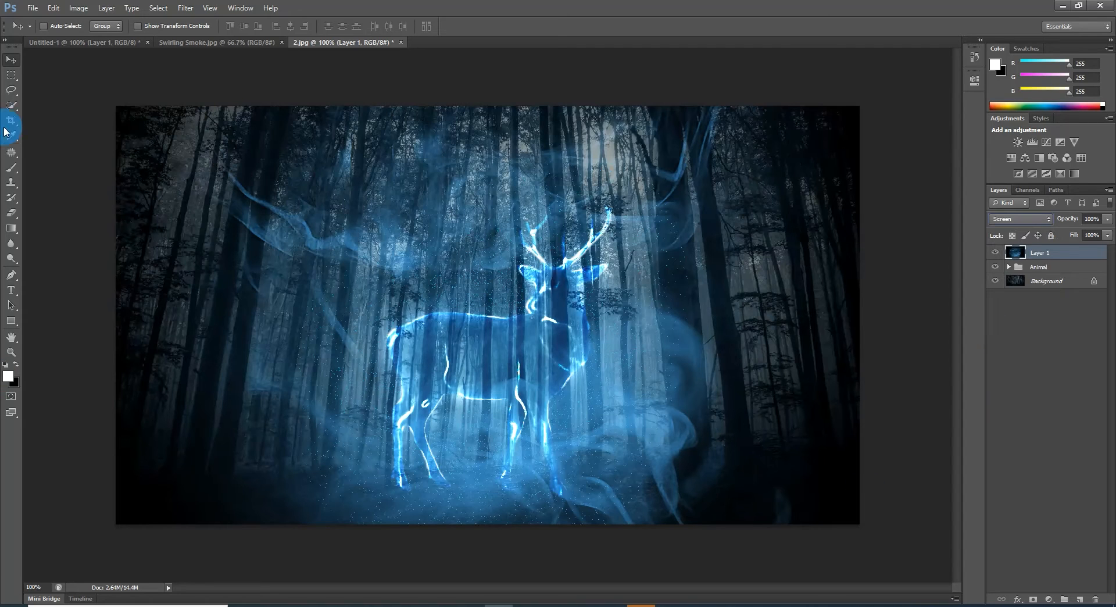
# Step: Split the smoke layer's This Layer dark Blend If threshold to 29 / 151, apply it, and shift the smoke slightly around the deer
pyautogui.doubleClick(1073, 255)
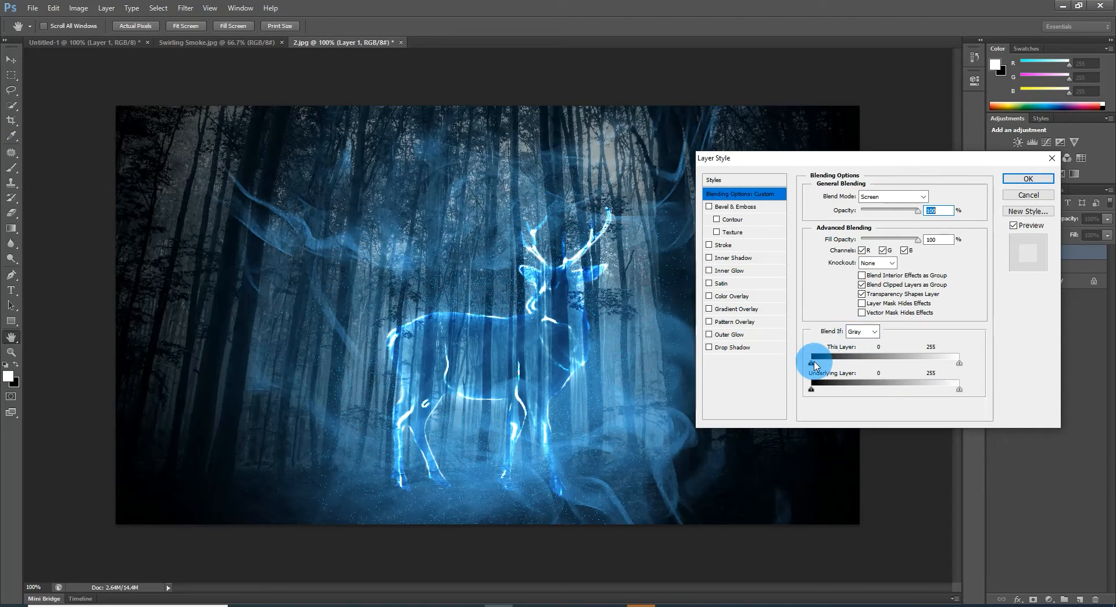
pyautogui.press('alt')
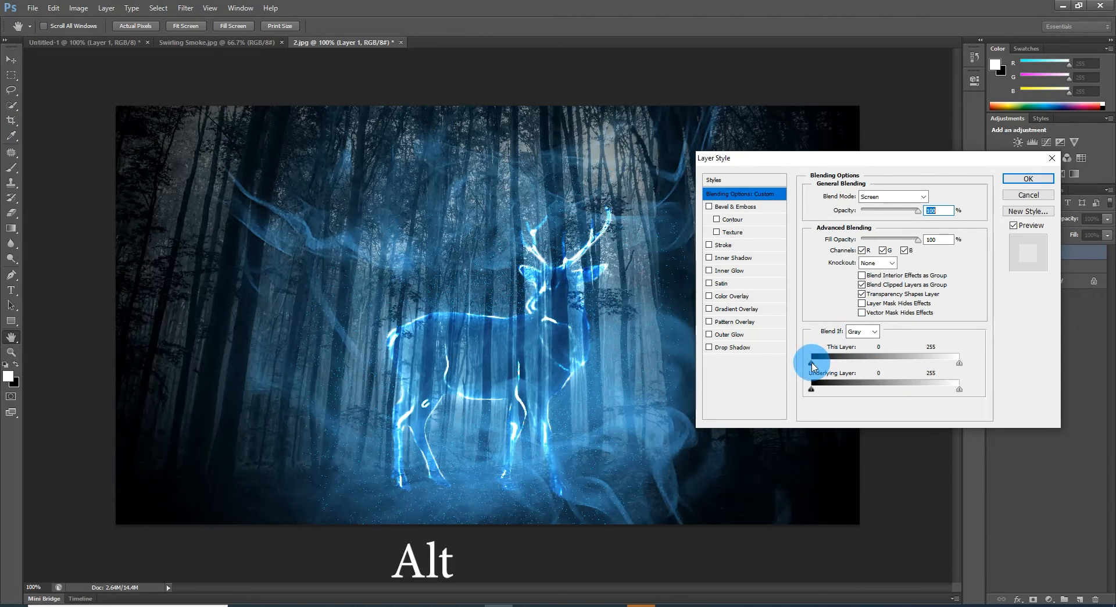
pyautogui.moveTo(812, 364); pyautogui.dragTo(814, 364)
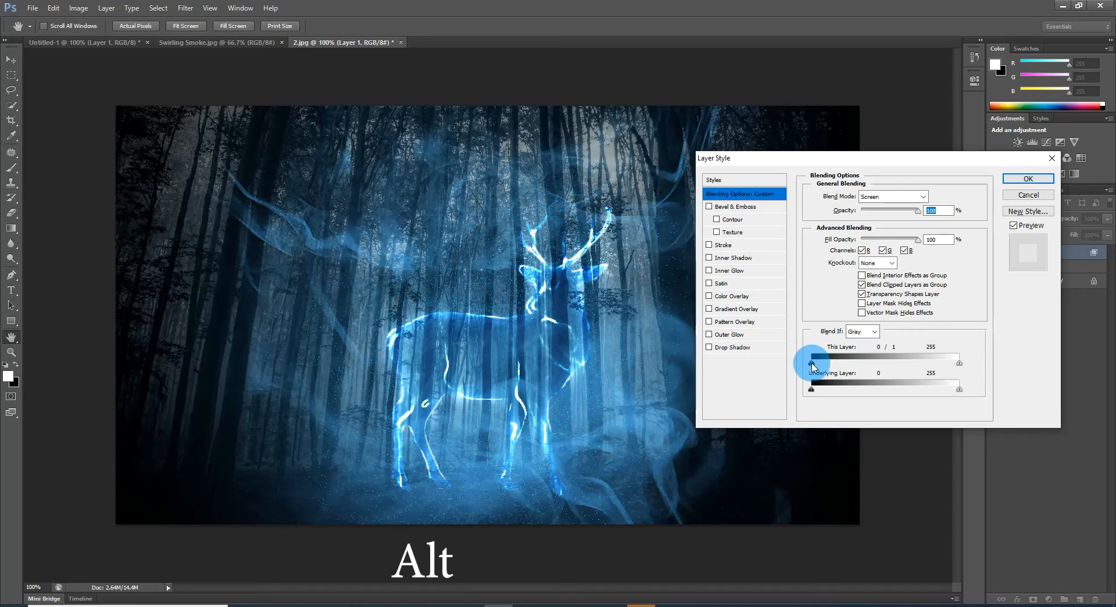
pyautogui.click(812, 365)
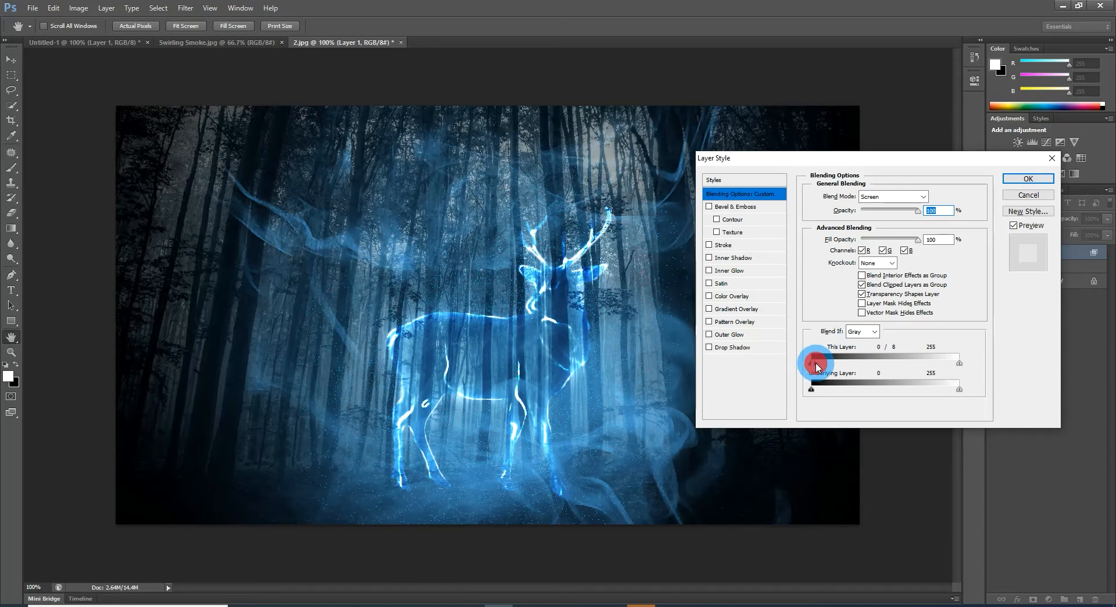
pyautogui.moveTo(819, 365); pyautogui.dragTo(908, 364)
pyautogui.moveTo(812, 365)
pyautogui.mouseDown()
pyautogui.moveTo(837, 365)
pyautogui.moveTo(828, 365)
pyautogui.mouseUp()
pyautogui.moveTo(909, 364); pyautogui.dragTo(900, 366)
pyautogui.moveTo(889, 152); pyautogui.dragTo(996, 192)
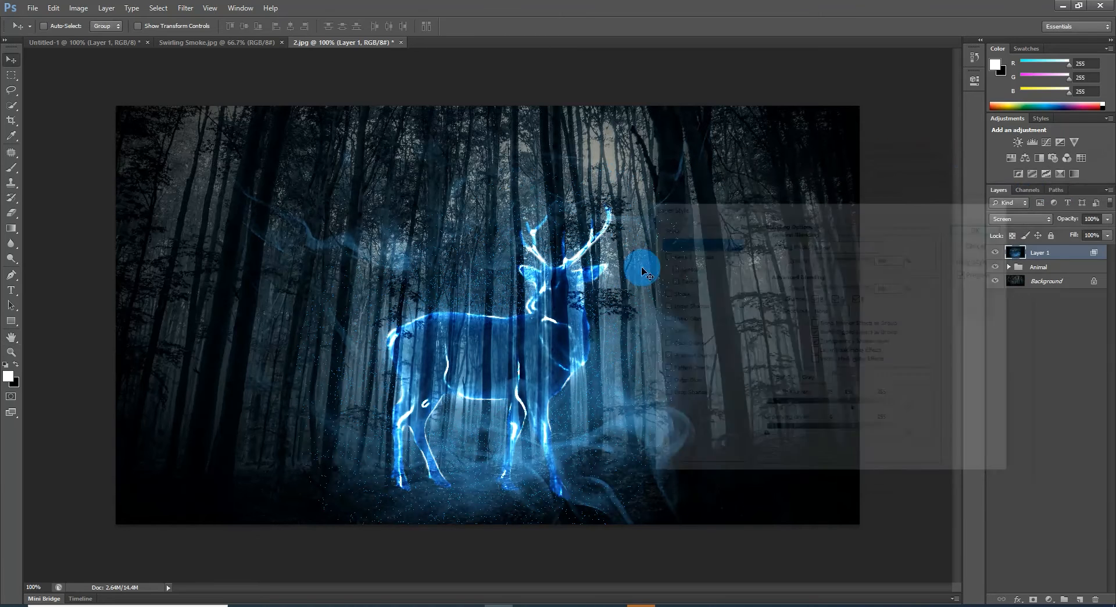
pyautogui.moveTo(632, 300)
pyautogui.mouseDown()
pyautogui.moveTo(626, 316)
pyautogui.moveTo(643, 307)
pyautogui.mouseUp()
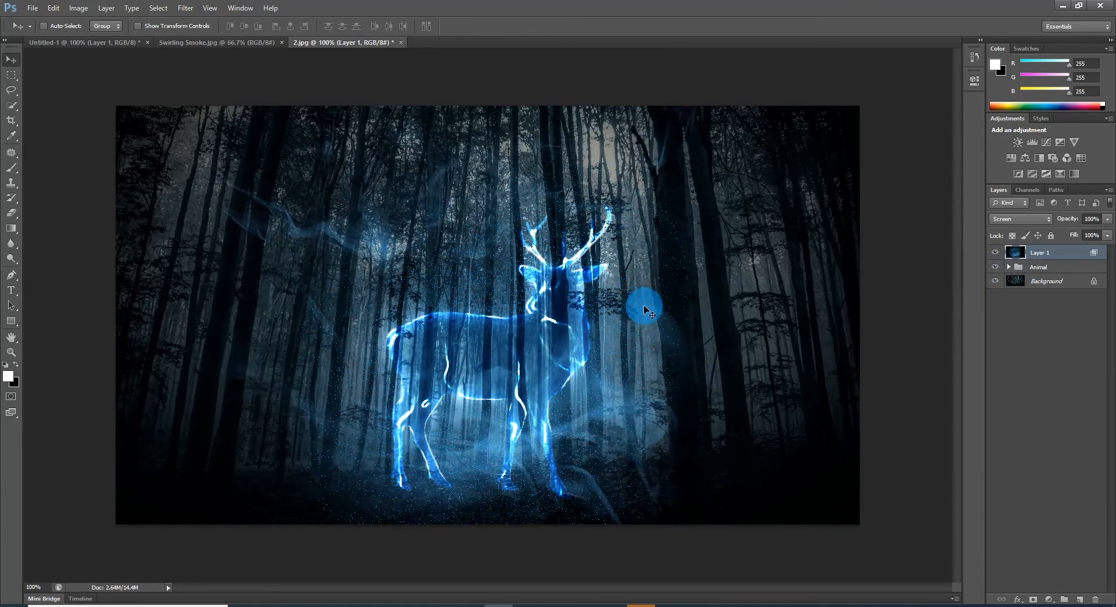
# Step: Add a new empty layer above the smoke, put it in its own group and name the group Vapor
pyautogui.click(992, 417)
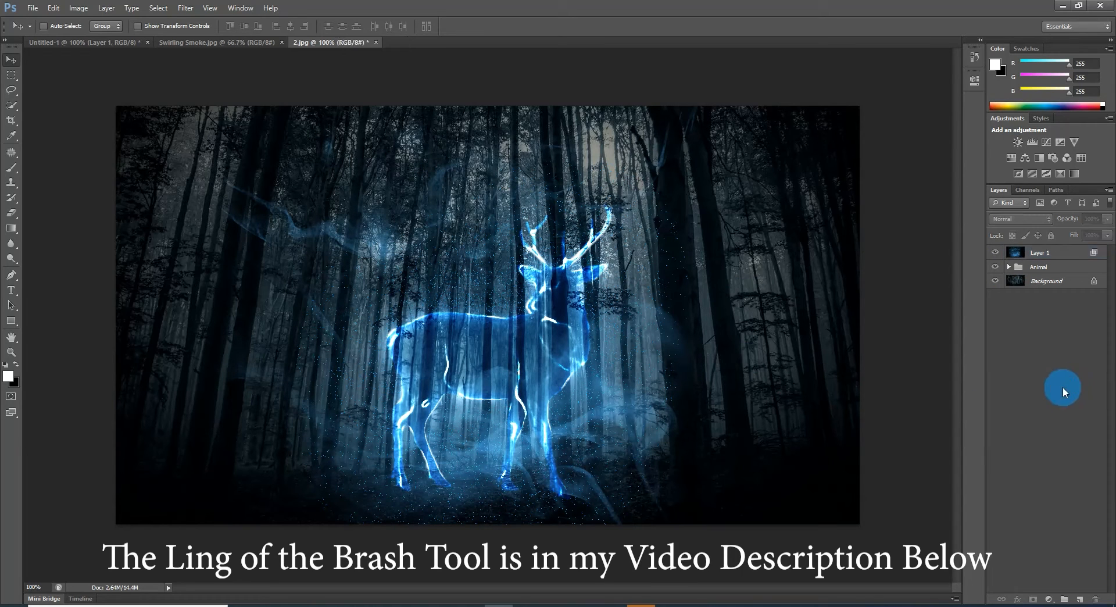
pyautogui.click(1080, 599)
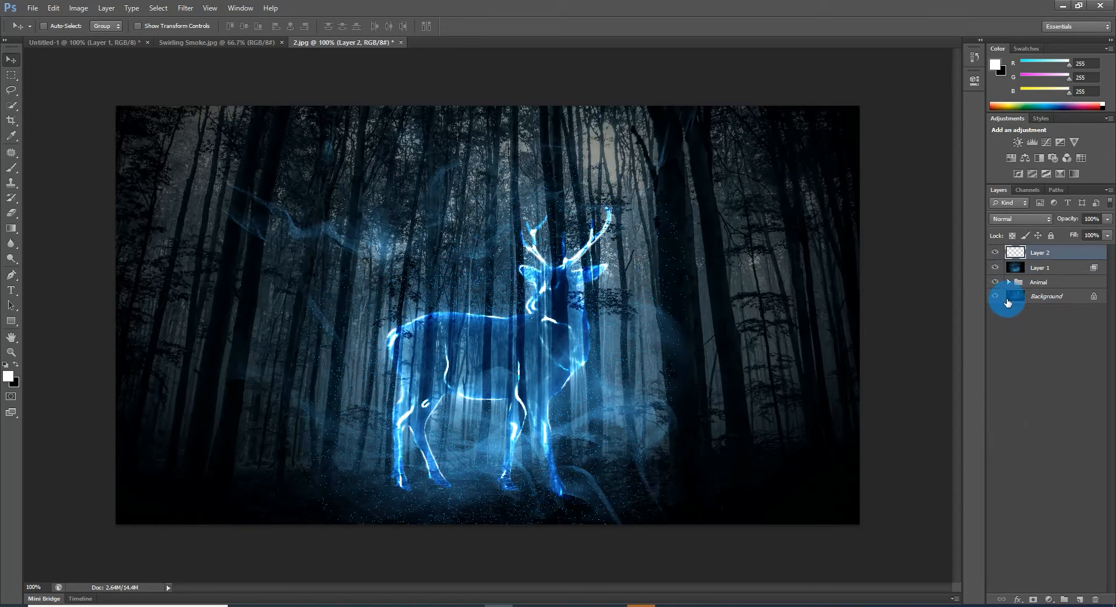
pyautogui.hotkey('ctrl', 'g')
pyautogui.doubleClick(1052, 252)
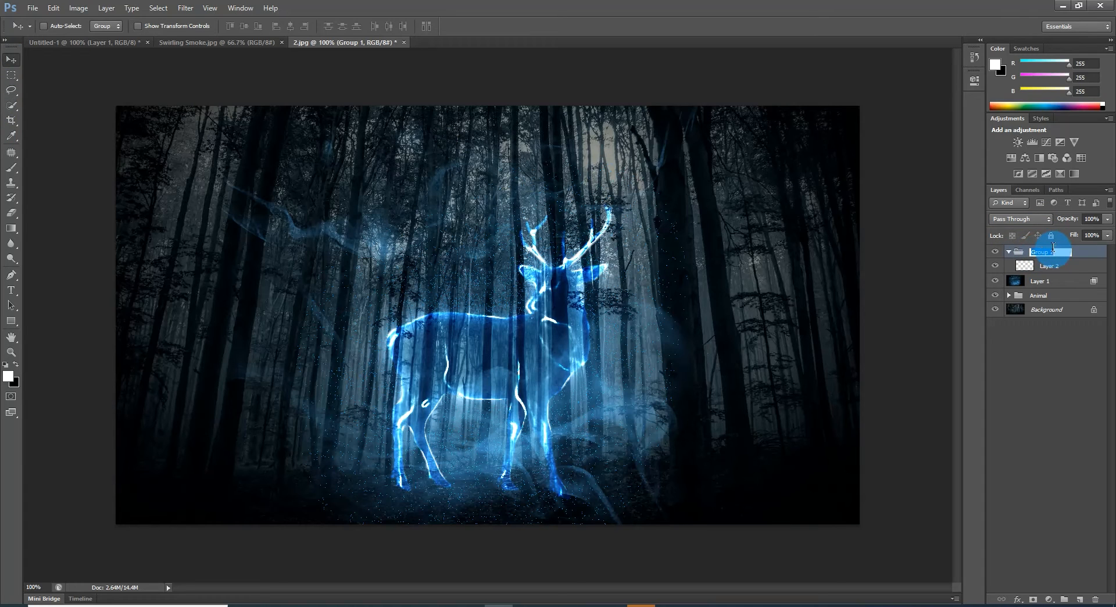
pyautogui.write('Vapor')
pyautogui.press('Return')
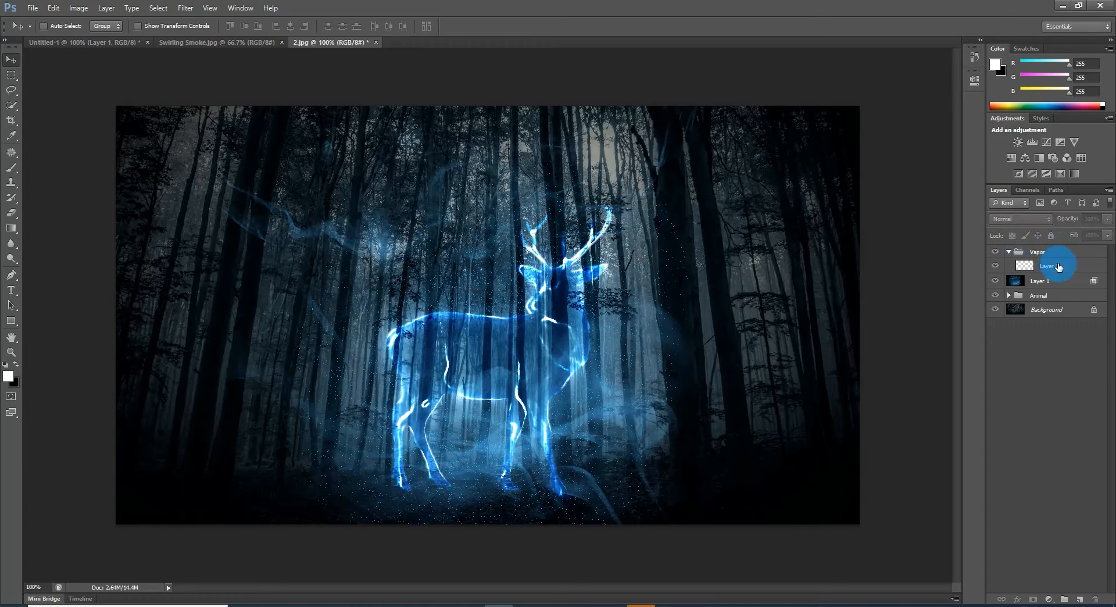
# Step: Set the blend mode of Layer 2 inside the Vapor group to Overlay
pyautogui.click(1055, 266)
pyautogui.click(1045, 219)
pyautogui.click(1040, 368)
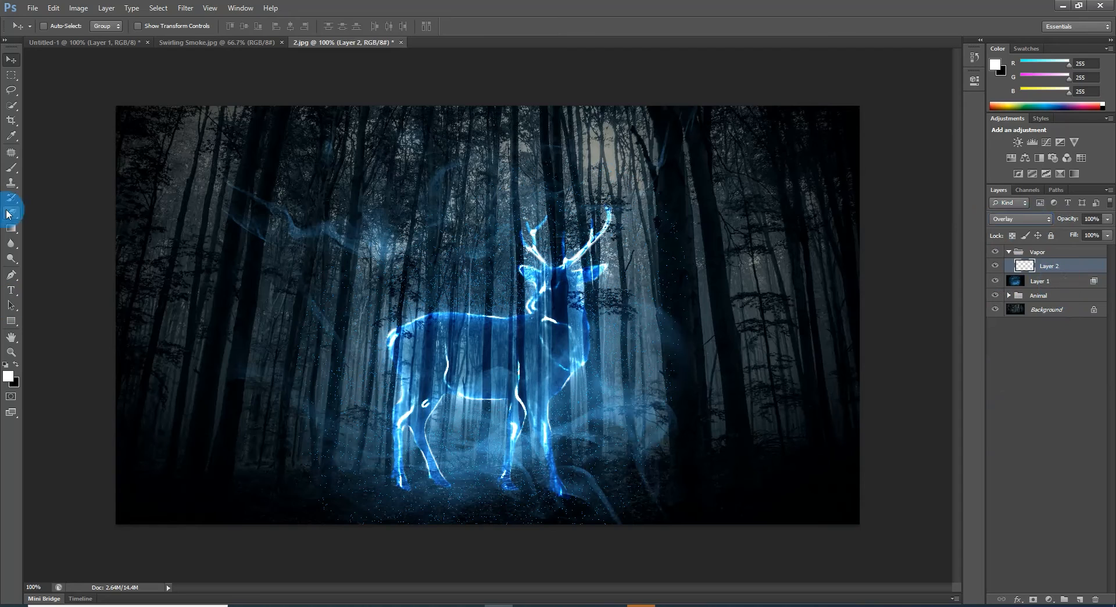
# Step: Choose the Smoke 70 brush for the Brush tool and set its size to 191 px
pyautogui.click(11, 167)
pyautogui.click(54, 25)
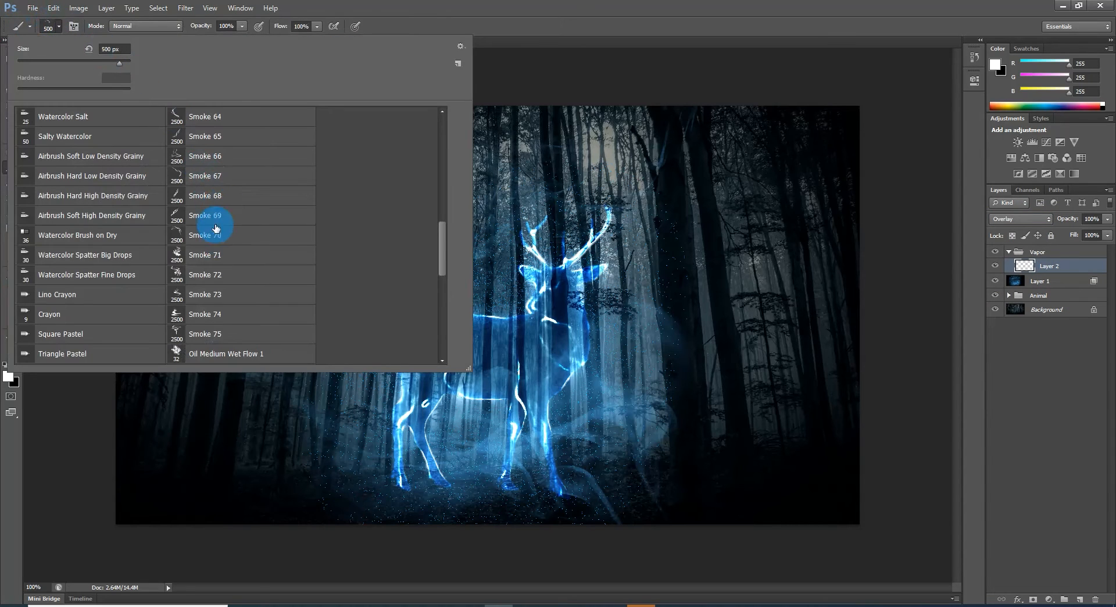
pyautogui.click(173, 233)
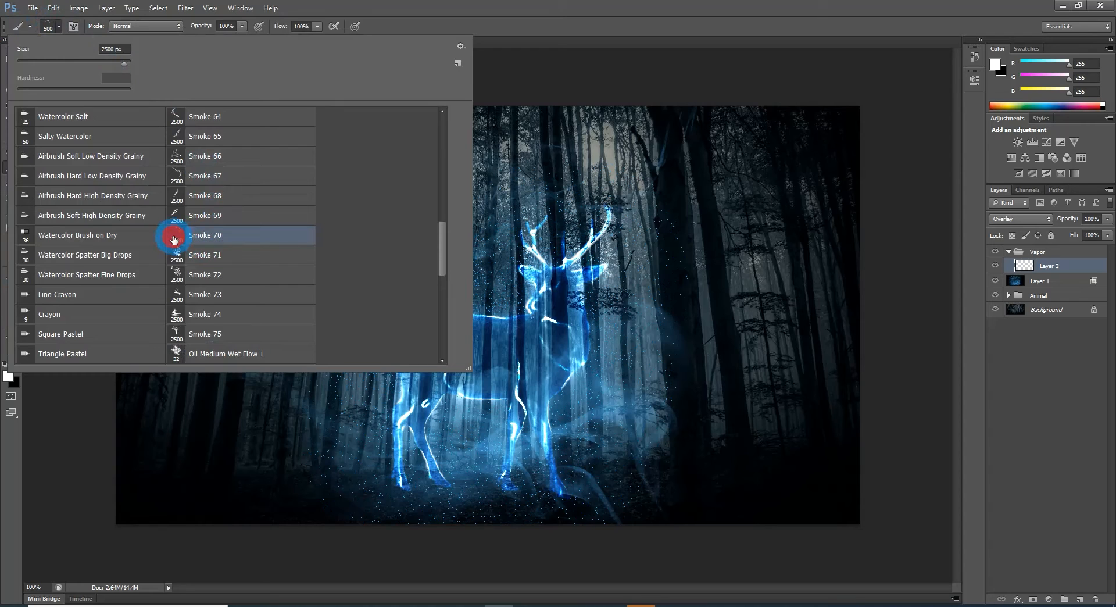
pyautogui.click(100, 61)
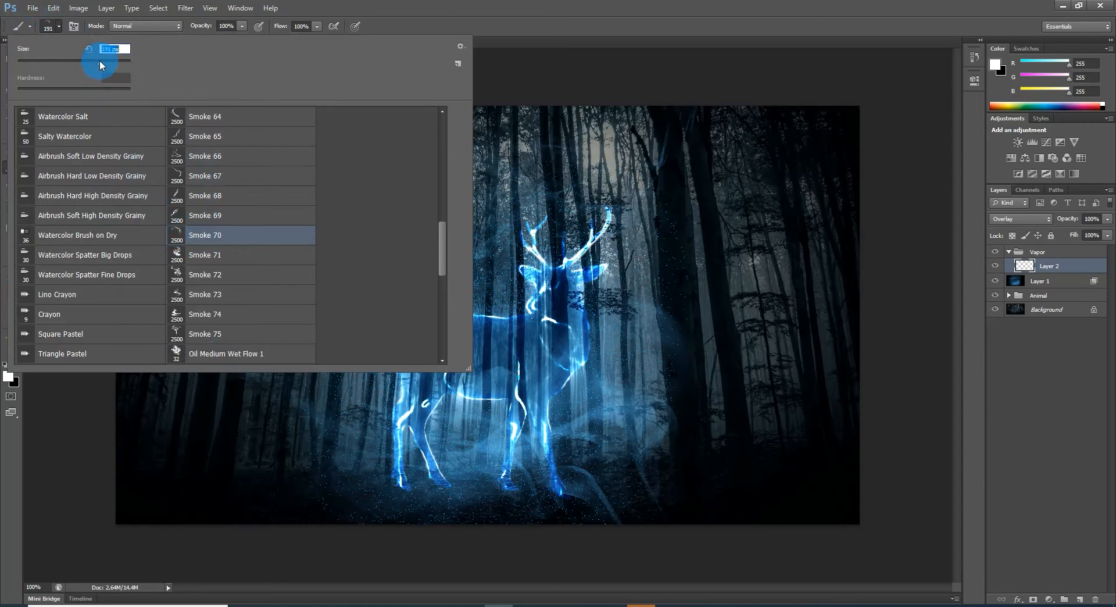
pyautogui.click(131, 49)
pyautogui.click(62, 32)
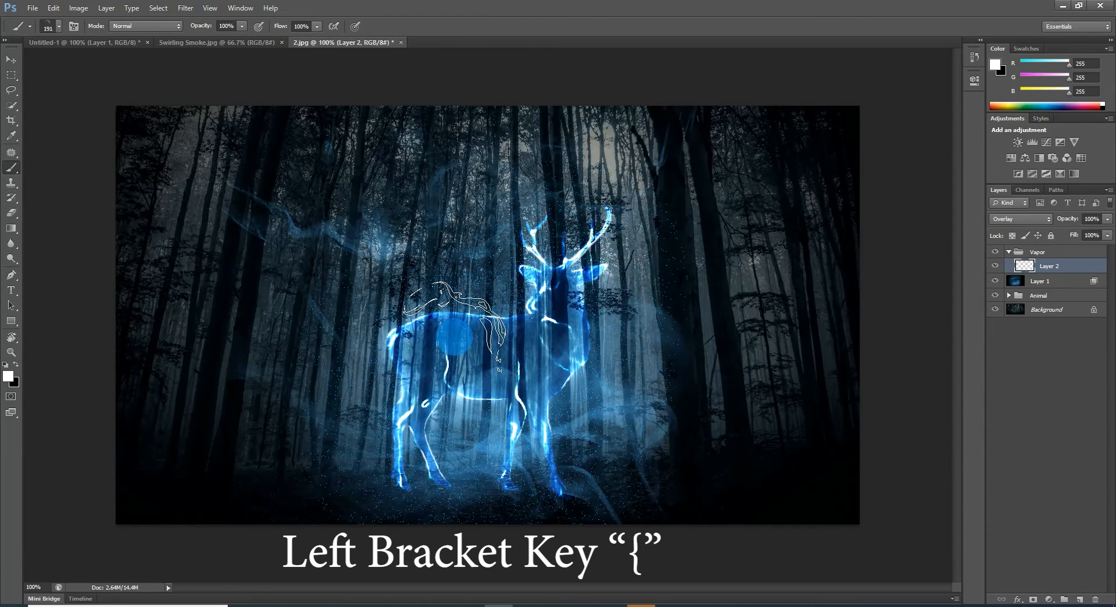
# Step: Try resizing the smoke brush and rotating the canvas view to -13°, and return the canvas to its original orientation
pyautogui.press(']')
pyautogui.press(']')
pyautogui.press(']')
pyautogui.press(']')
pyautogui.press(']')
pyautogui.press(']')
pyautogui.press(']')
pyautogui.press(']')
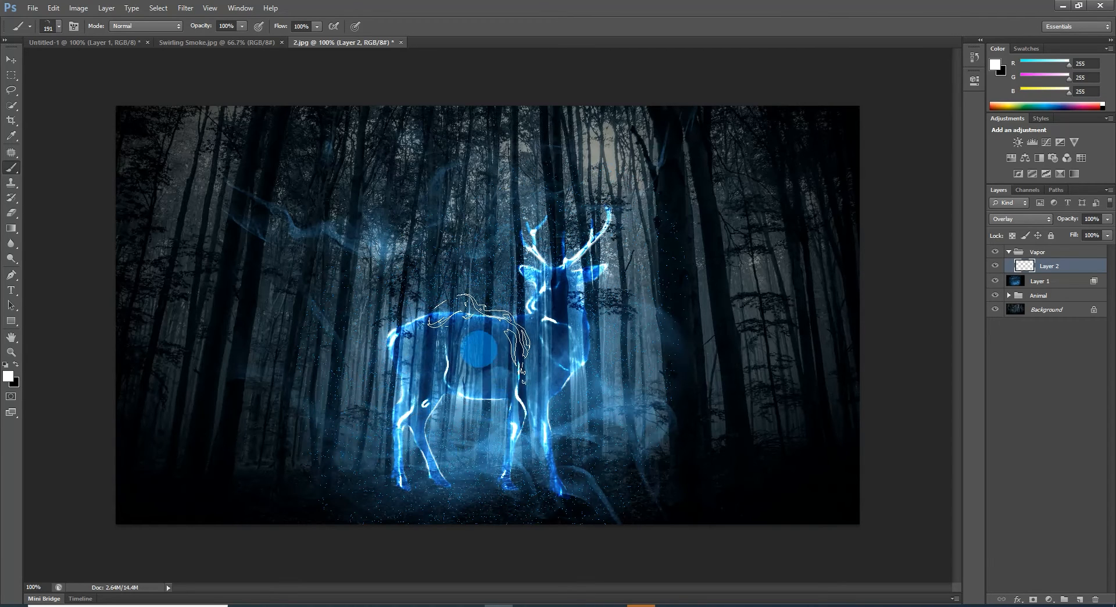
pyautogui.press('r')
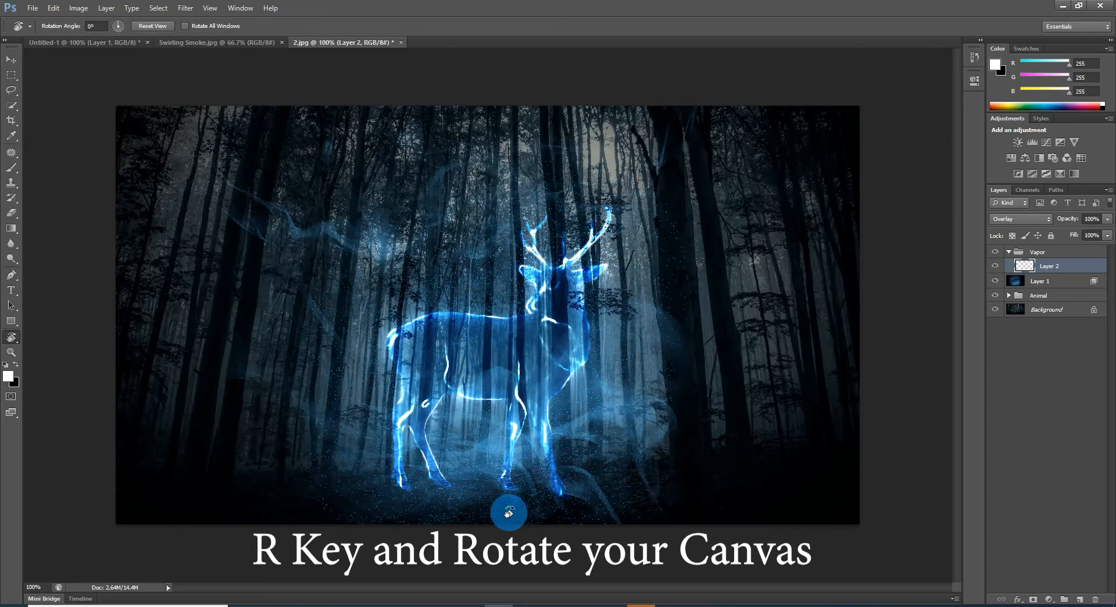
pyautogui.moveTo(507, 546)
pyautogui.mouseDown()
pyautogui.moveTo(655, 493)
pyautogui.moveTo(720, 401)
pyautogui.moveTo(688, 440)
pyautogui.moveTo(586, 512)
pyautogui.moveTo(531, 518)
pyautogui.mouseUp()
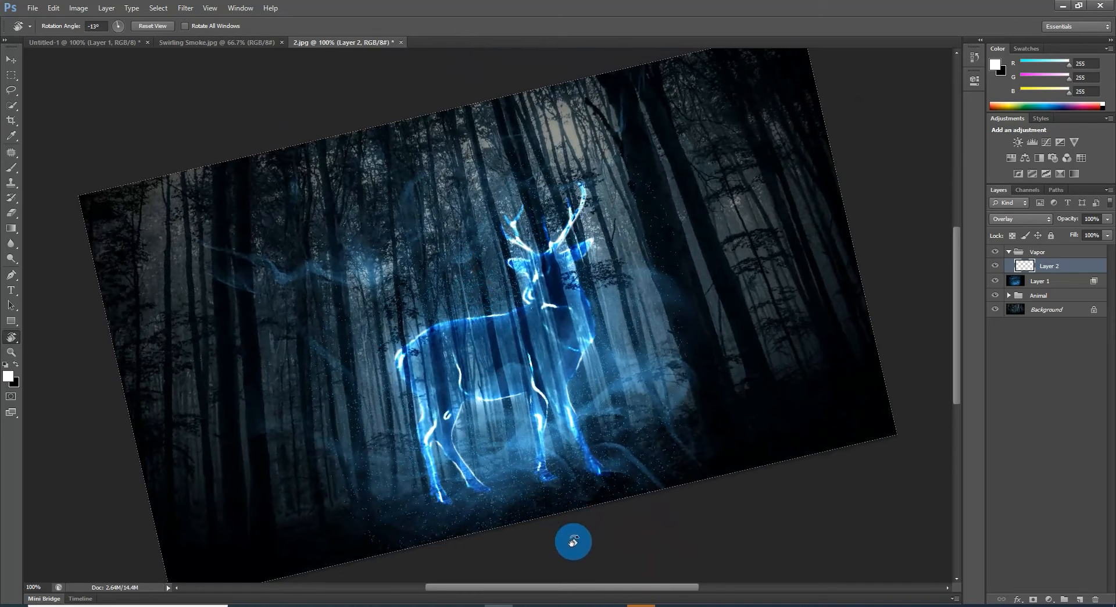
pyautogui.press('b')
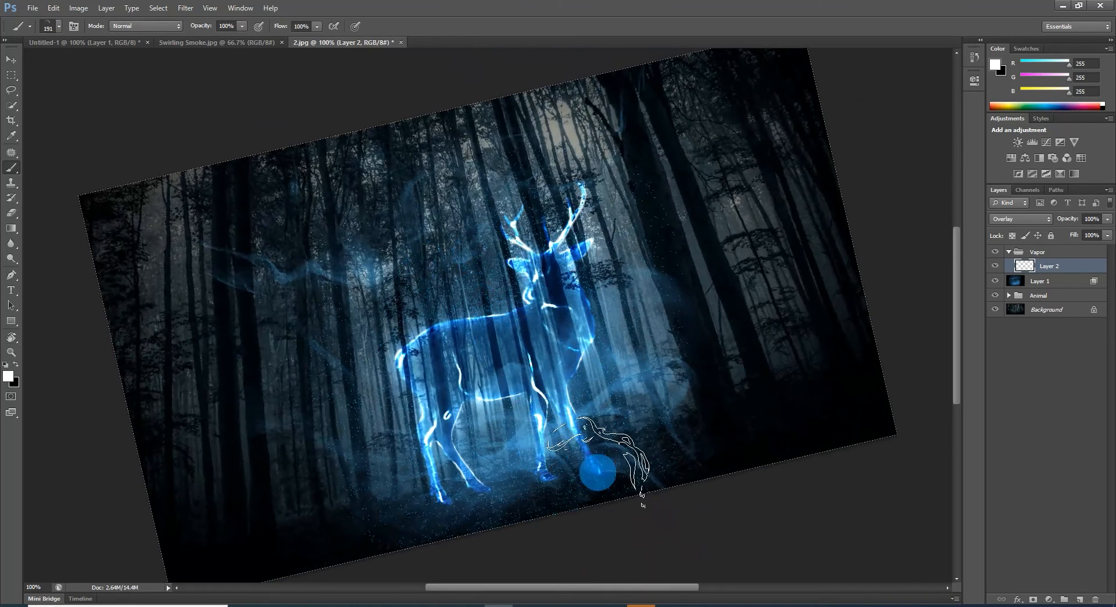
pyautogui.press('r')
pyautogui.moveTo(588, 523); pyautogui.dragTo(561, 545)
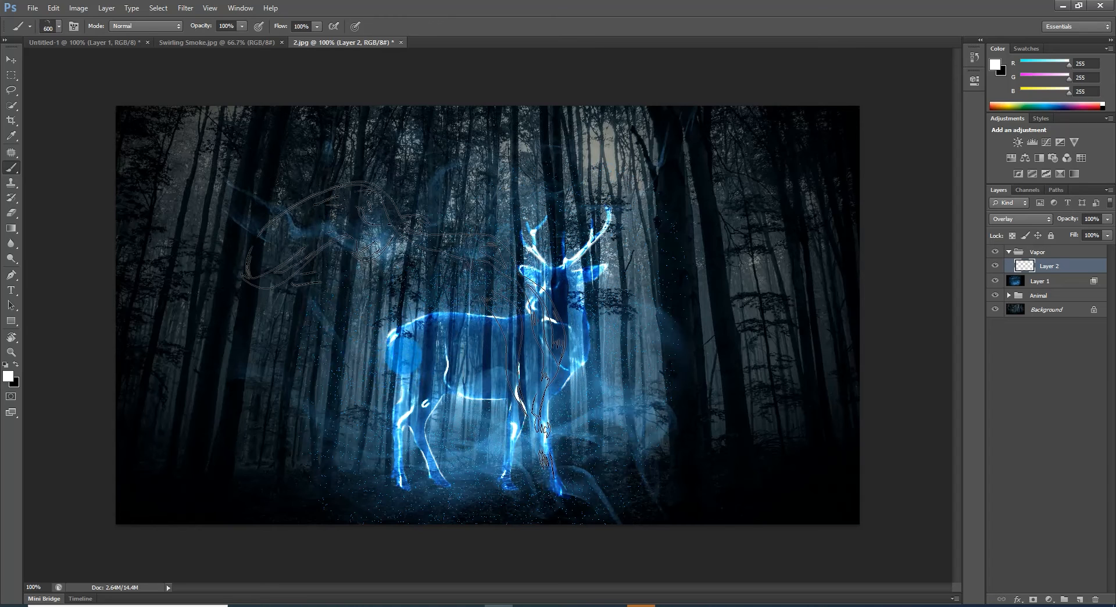
# Step: Stamp white smoke over the deer's back and behind its hindquarters on Layer 2, using a 600 px brush
pyautogui.click(404, 355)
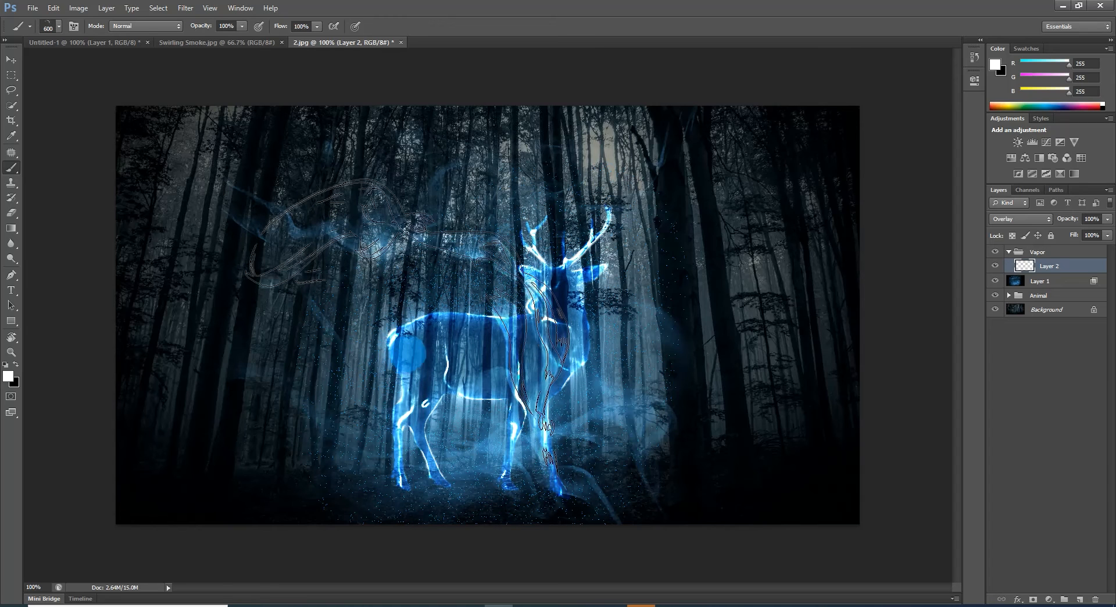
pyautogui.click(643, 329)
pyautogui.click(286, 394)
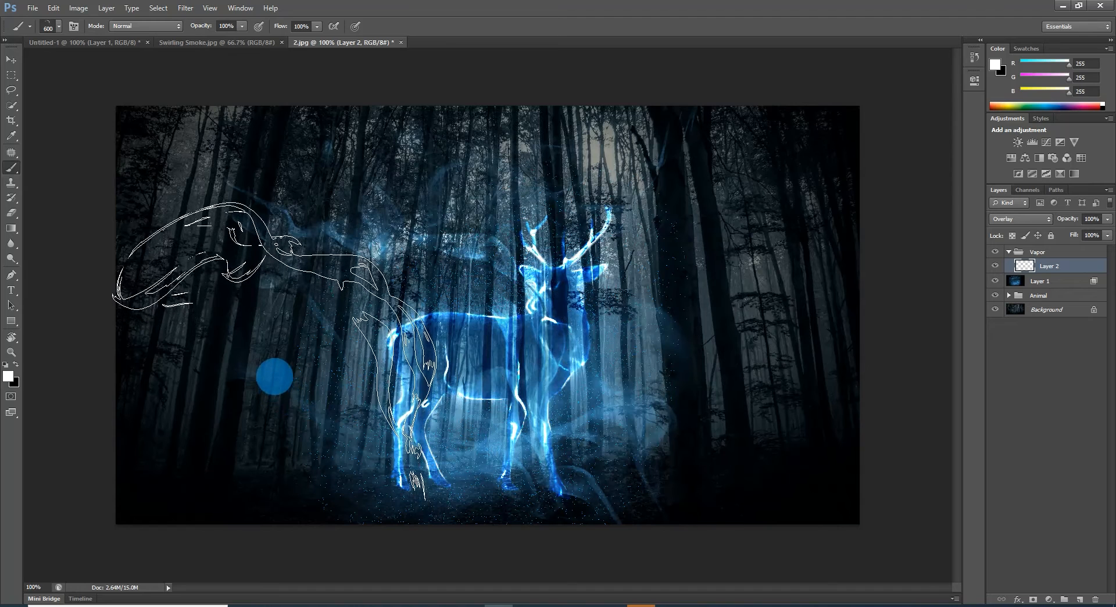
pyautogui.click(277, 375)
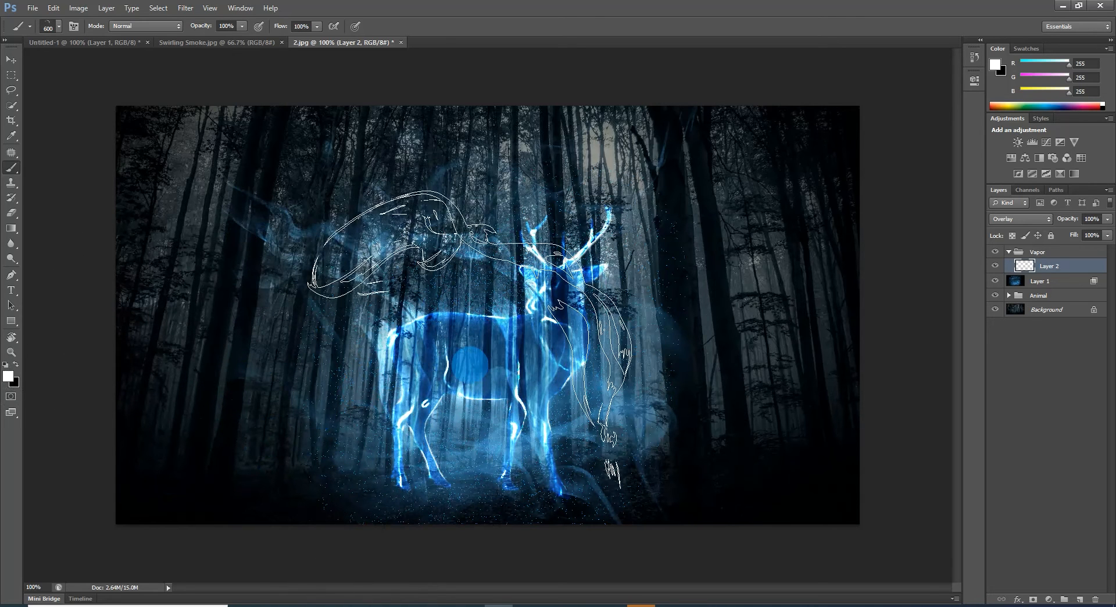
# Step: Warp the smoke on Layer 2 with Free Transform, bulging its upper edge upward and lifting the lower-left area, and apply the transformation
pyautogui.hotkey('ctrl', 't')
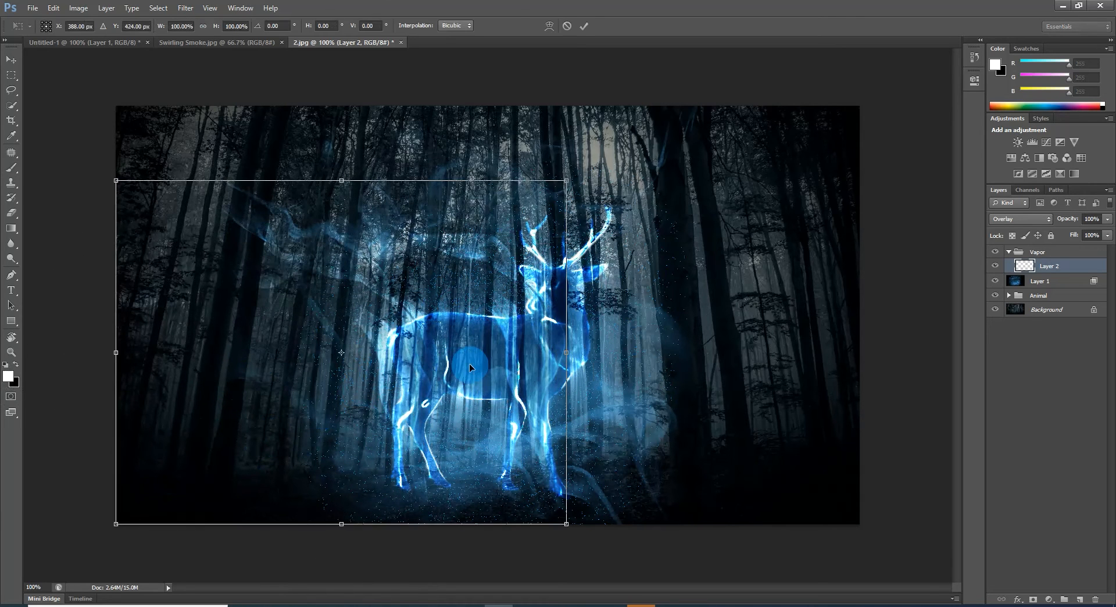
pyautogui.click(549, 26)
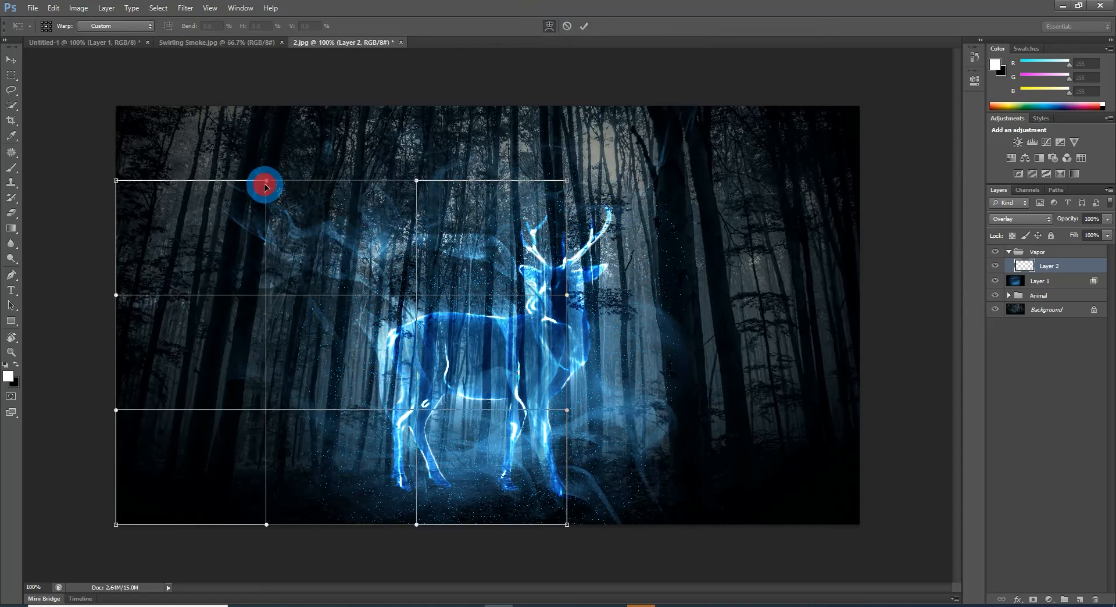
pyautogui.moveTo(263, 182); pyautogui.dragTo(286, 111)
pyautogui.moveTo(414, 181); pyautogui.dragTo(431, 92)
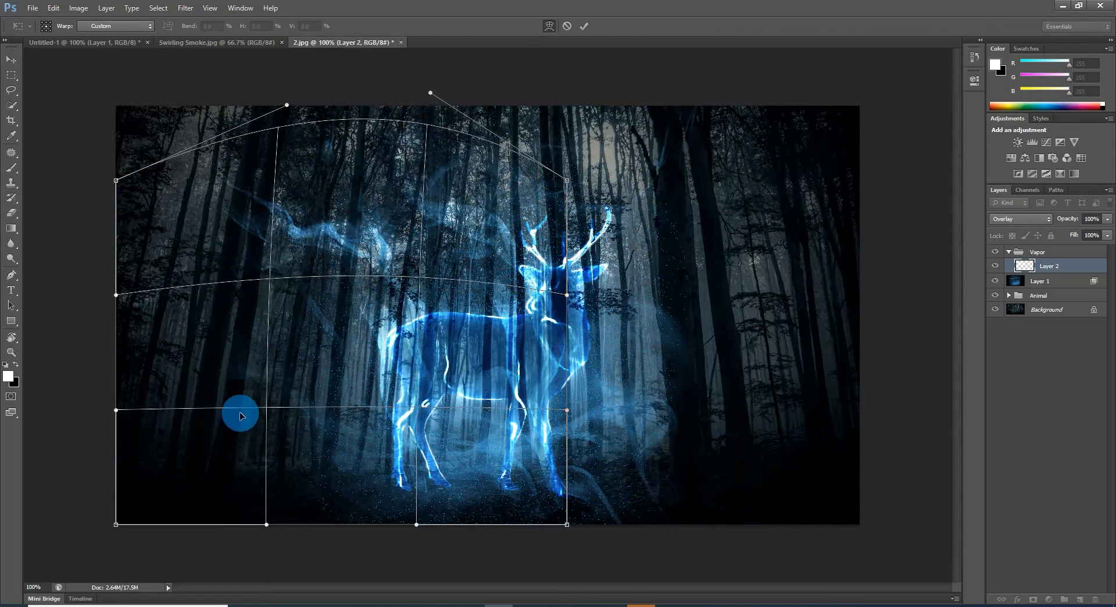
pyautogui.moveTo(240, 412); pyautogui.dragTo(240, 376)
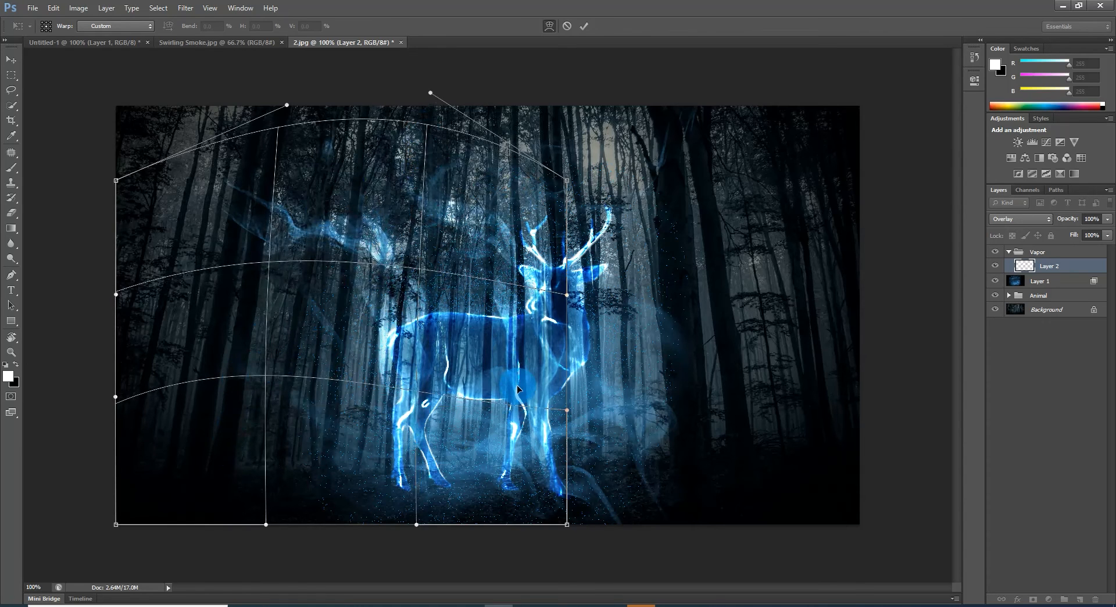
pyautogui.click(584, 26)
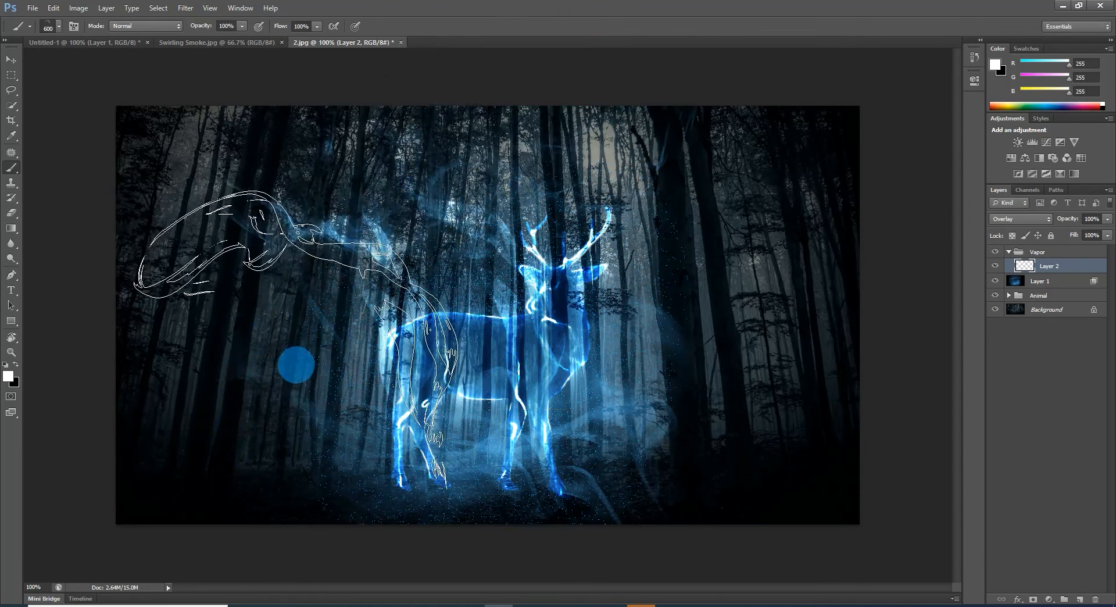
# Step: Stamp more white smoke above and behind the deer on Layer 2 at 600 px, and reduce the smoke brush to 175 px
pyautogui.click(287, 455)
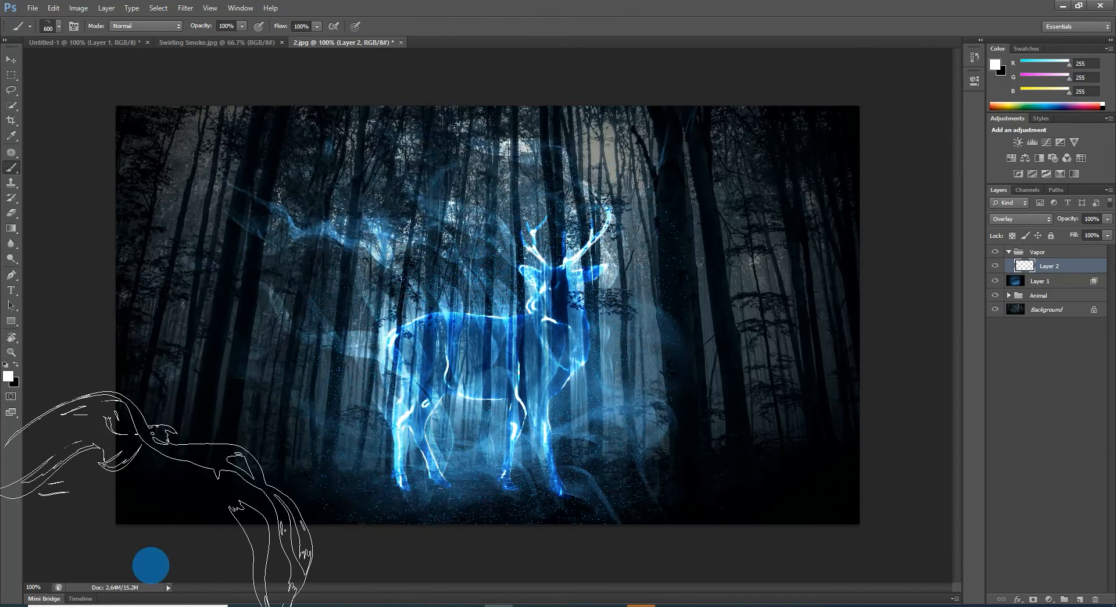
pyautogui.press('[')
pyautogui.press('[')
pyautogui.press('[')
pyautogui.press('[')
pyautogui.press('[')
pyautogui.press('[')
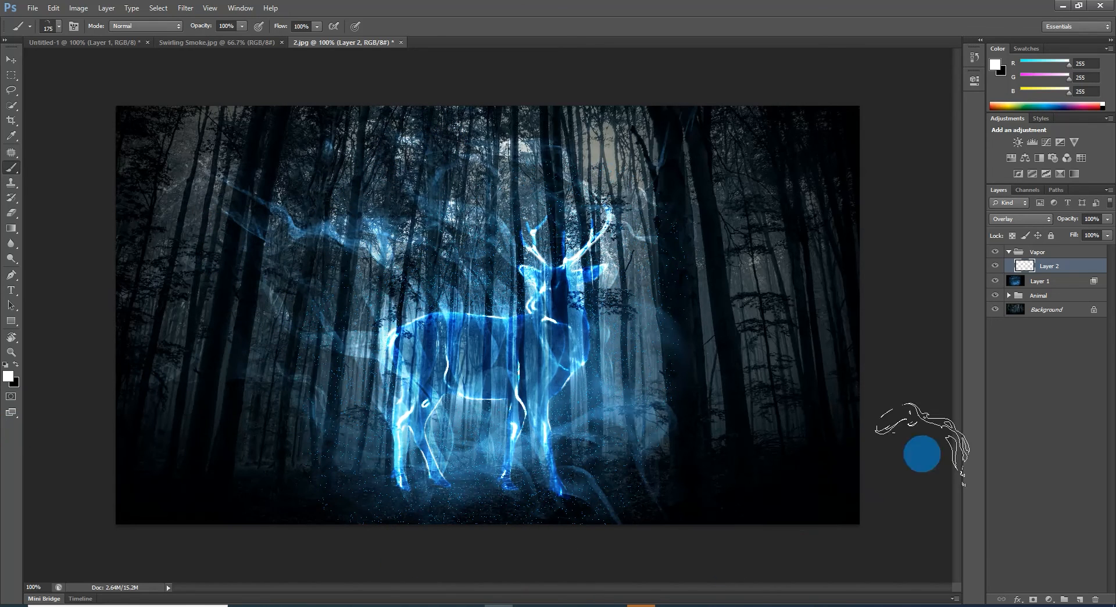
# Step: Switch to the Move tool, set Layer 2's opacity to 99%, and deselect all layers
pyautogui.click(11, 59)
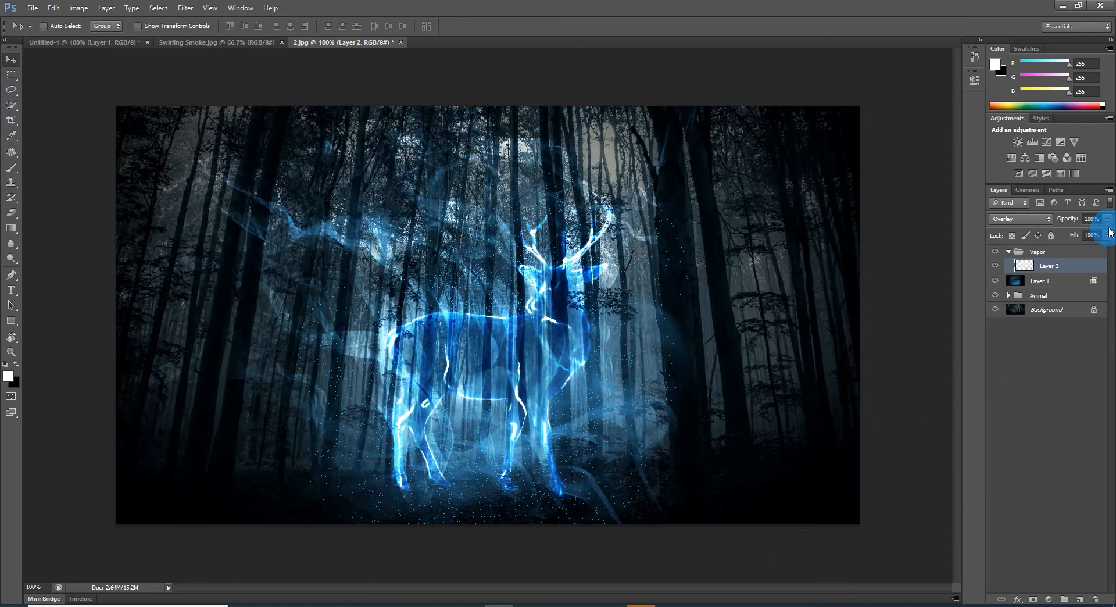
pyautogui.moveTo(1108, 219)
pyautogui.mouseDown()
pyautogui.moveTo(1100, 234)
pyautogui.moveTo(1043, 244)
pyautogui.moveTo(1096, 229)
pyautogui.moveTo(1079, 237)
pyautogui.moveTo(1110, 239)
pyautogui.mouseUp()
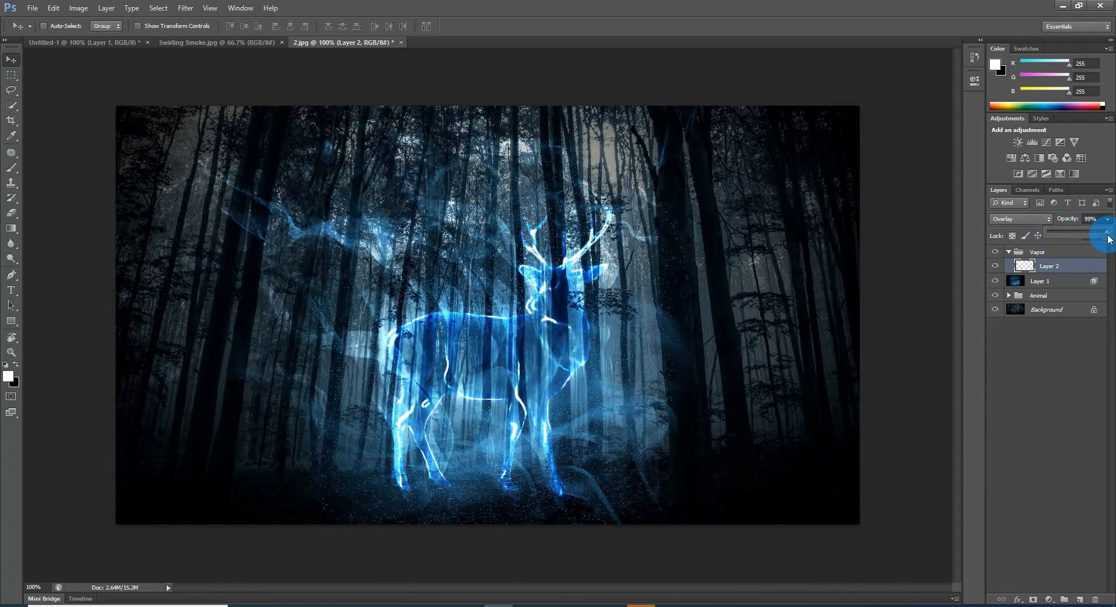
pyautogui.click(1049, 430)
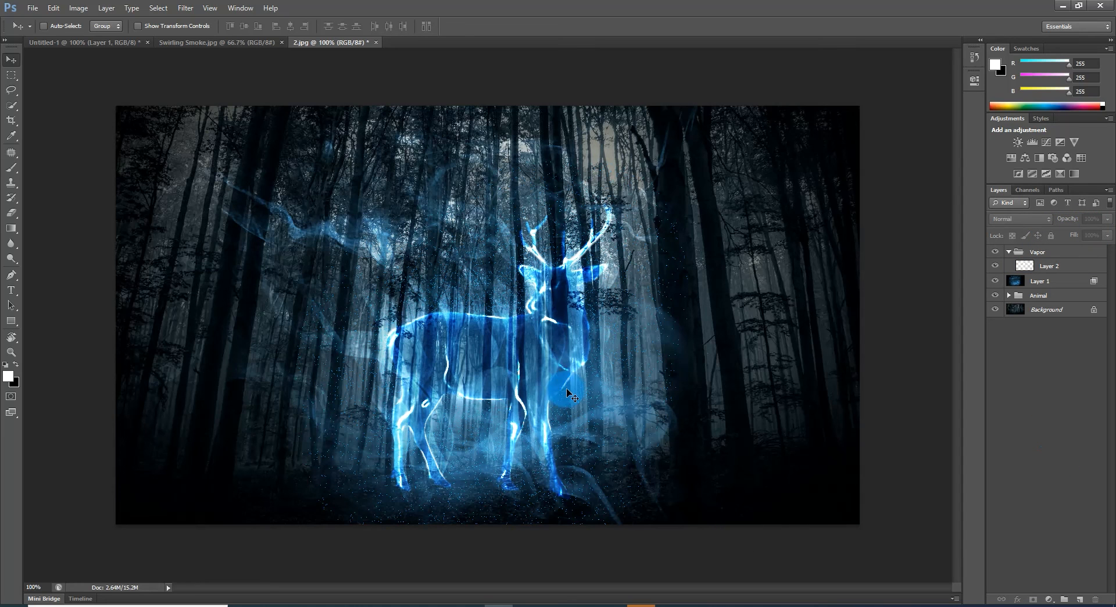
pyautogui.scroll(5, 567, 389)
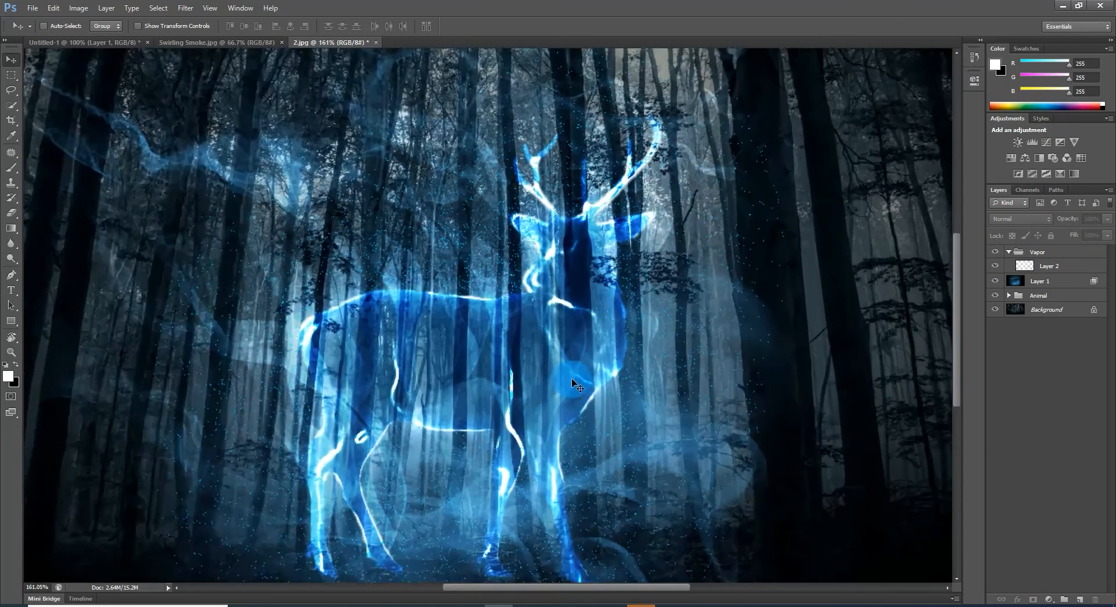
pyautogui.scroll(-5, 572, 380)
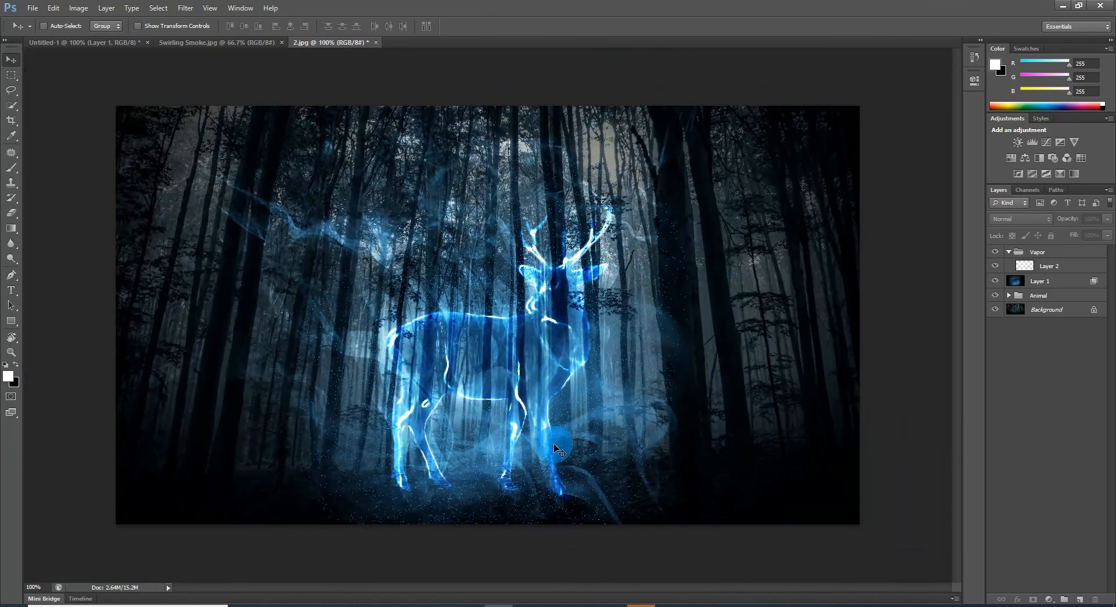
pyautogui.click(177, 564)
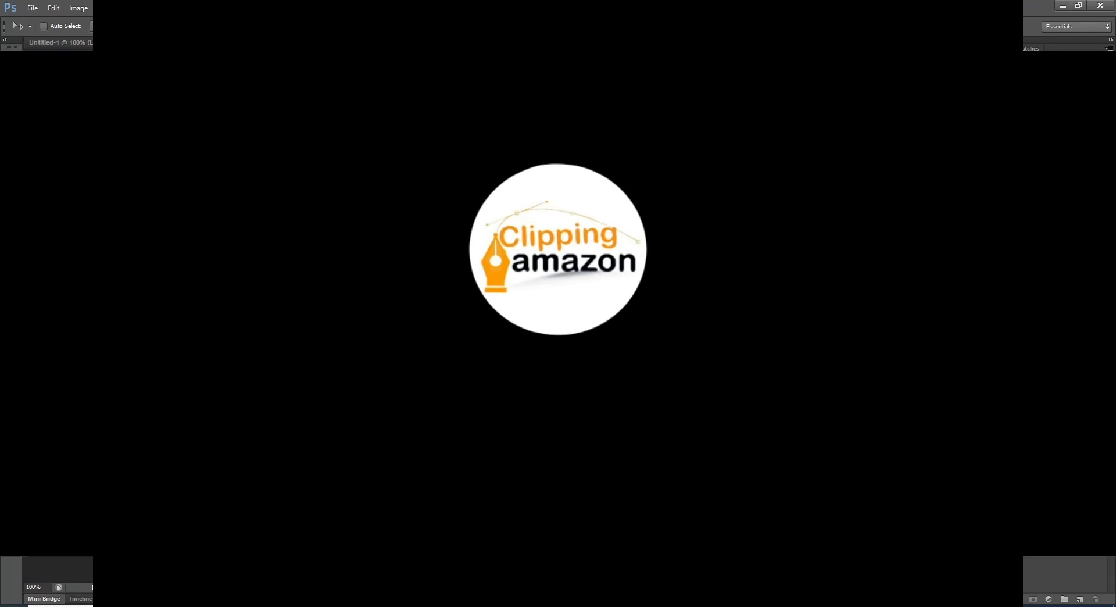